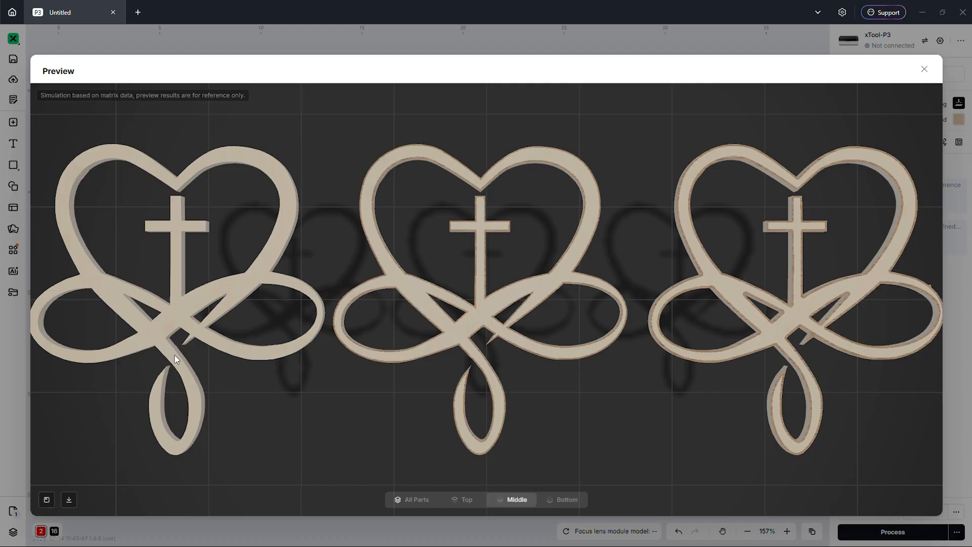
- Zoom into the 3D preview of the three heart-cross designs, then close it to return to the canvas
{"action": "scroll", "coordinate": [344, 400], "scroll_direction": "up", "scroll_amount": 1}
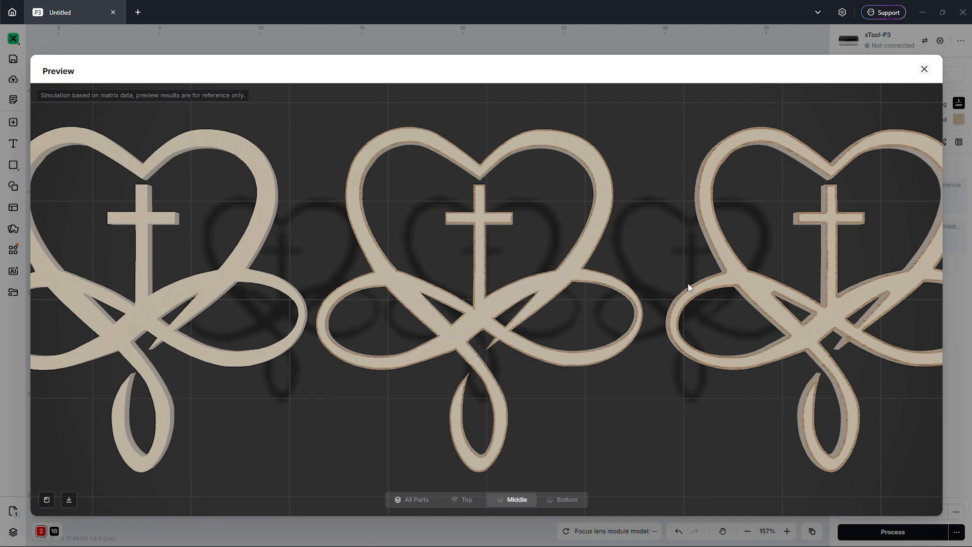
{"action": "key", "text": "Escape"}
- Drag the two right heart-cross designs above the work area, leaving only the left one on the basswood
{"action": "left_click", "coordinate": [535, 338]}
{"action": "scroll", "coordinate": [535, 338], "scroll_direction": "down", "scroll_amount": 3}
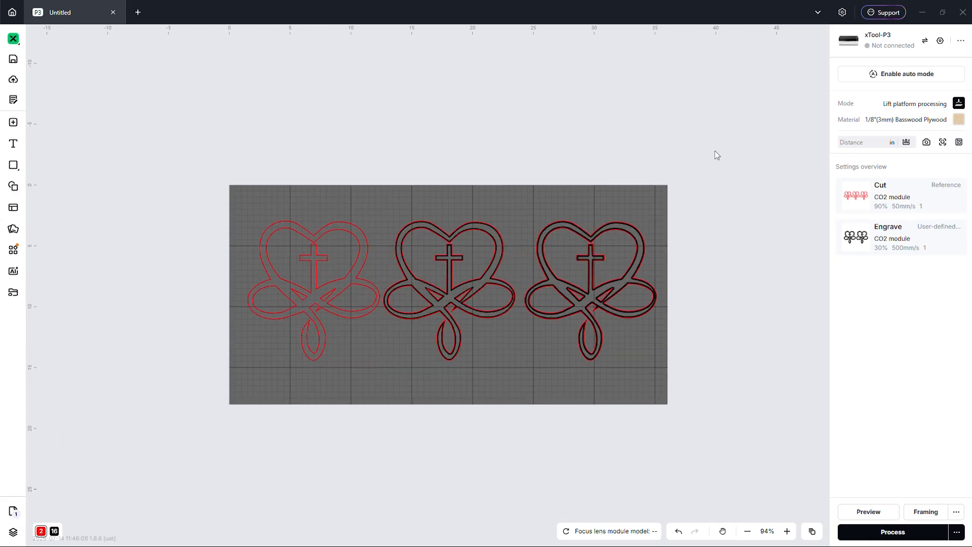
{"action": "left_click_drag", "start_coordinate": [715, 151], "coordinate": [439, 389]}
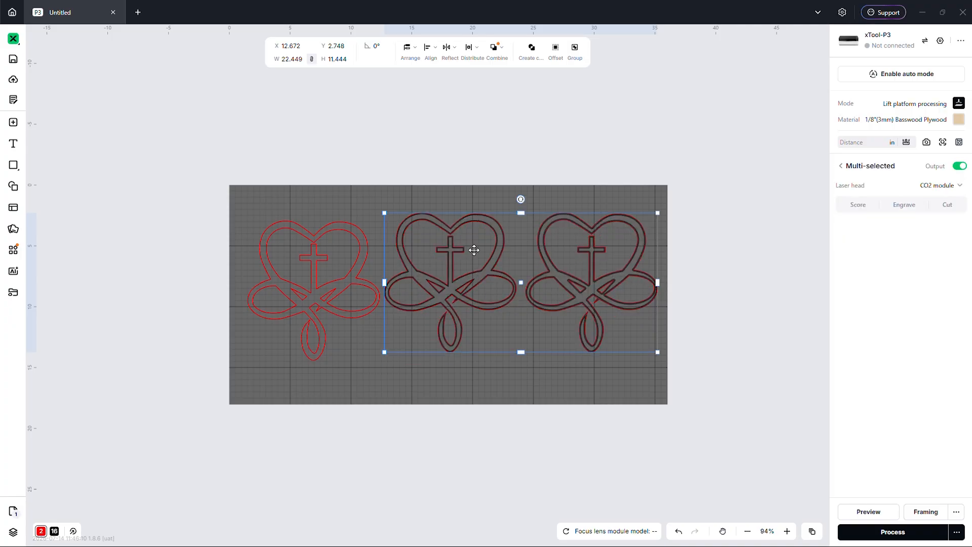
{"action": "left_click_drag", "start_coordinate": [474, 250], "coordinate": [393, 67]}
{"action": "left_click", "coordinate": [441, 312]}
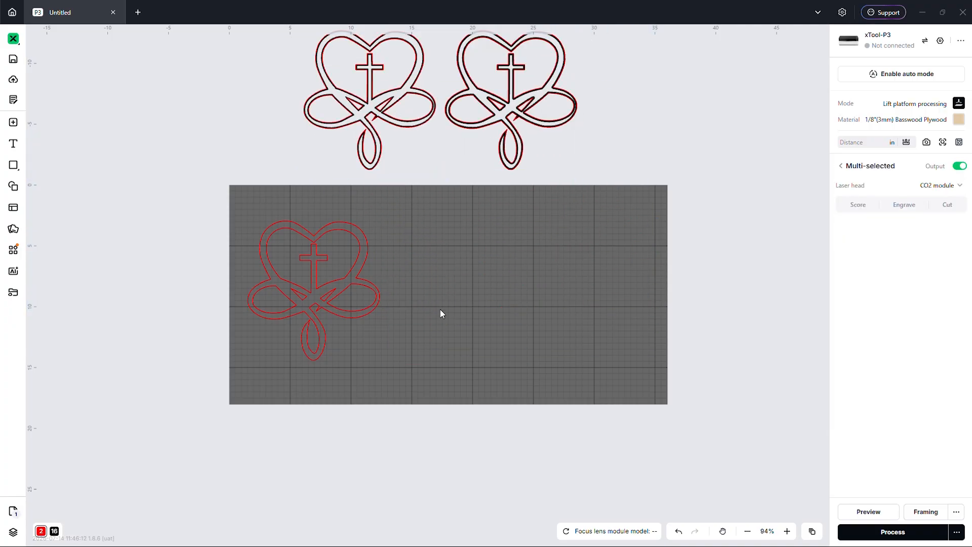
{"action": "scroll", "coordinate": [278, 352], "scroll_direction": "up", "scroll_amount": 5}
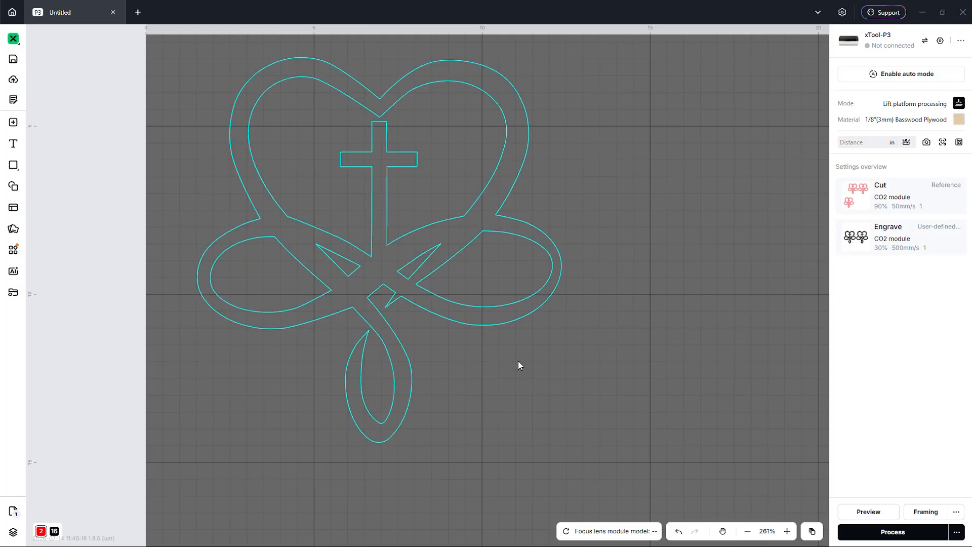
- Duplicate the heart design with Ctrl+D and place the copy to the right of the original
{"action": "left_click_drag", "start_coordinate": [518, 361], "coordinate": [456, 312]}
{"action": "left_click_drag", "start_coordinate": [349, 213], "coordinate": [431, 285]}
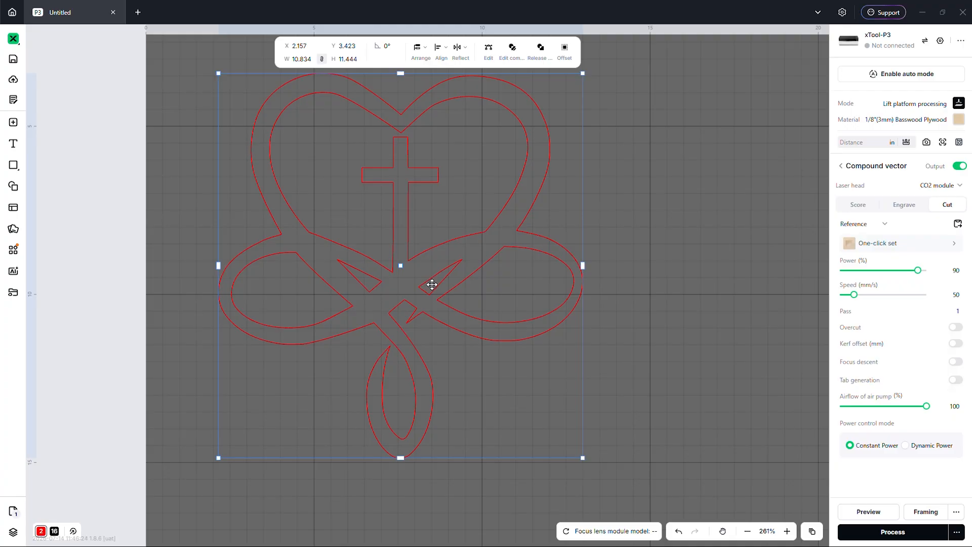
{"action": "key", "text": "ctrl+d"}
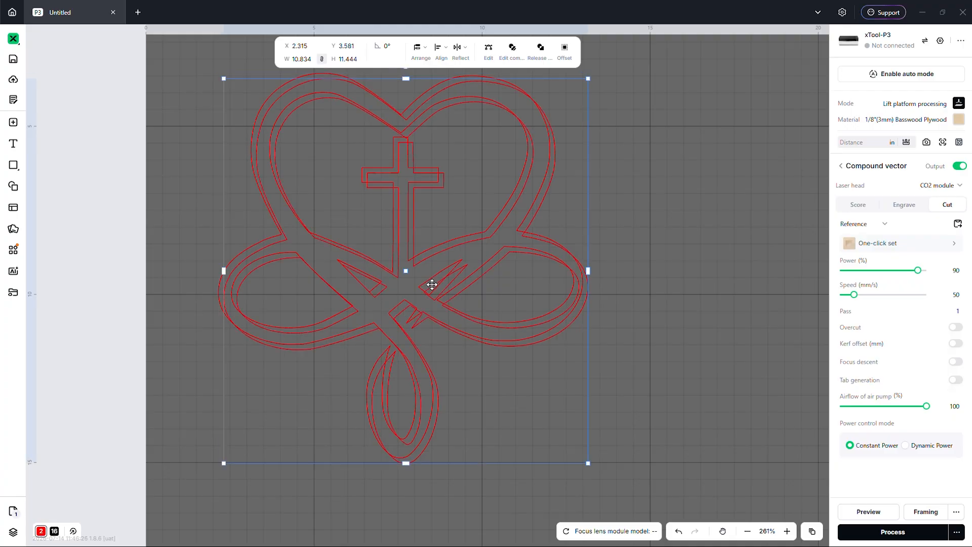
{"action": "scroll", "coordinate": [375, 279], "scroll_direction": "down", "scroll_amount": 5}
{"action": "left_click_drag", "start_coordinate": [382, 263], "coordinate": [604, 260]}
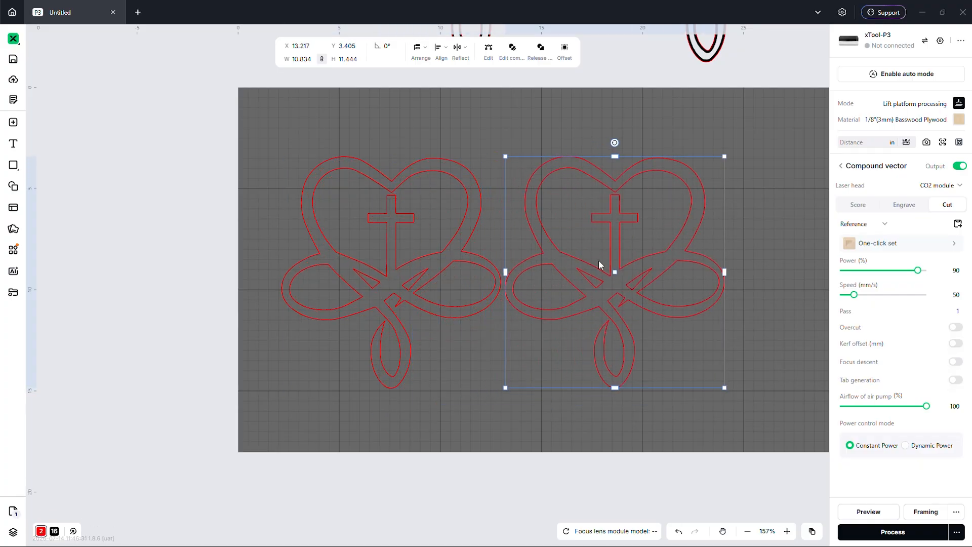
- Select the copied heart so its external 0.079 in offset settings come up
{"action": "right_click", "coordinate": [599, 264]}
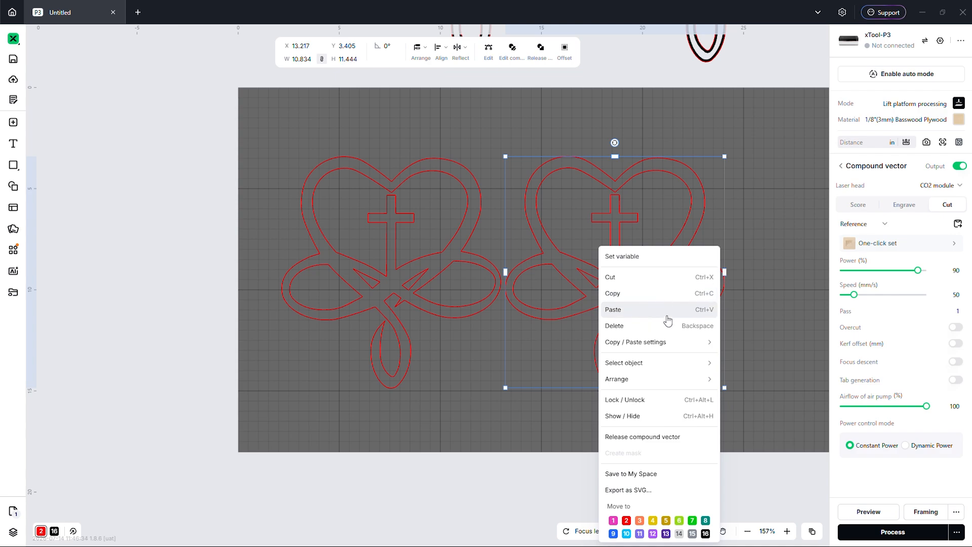
{"action": "left_click", "coordinate": [753, 215]}
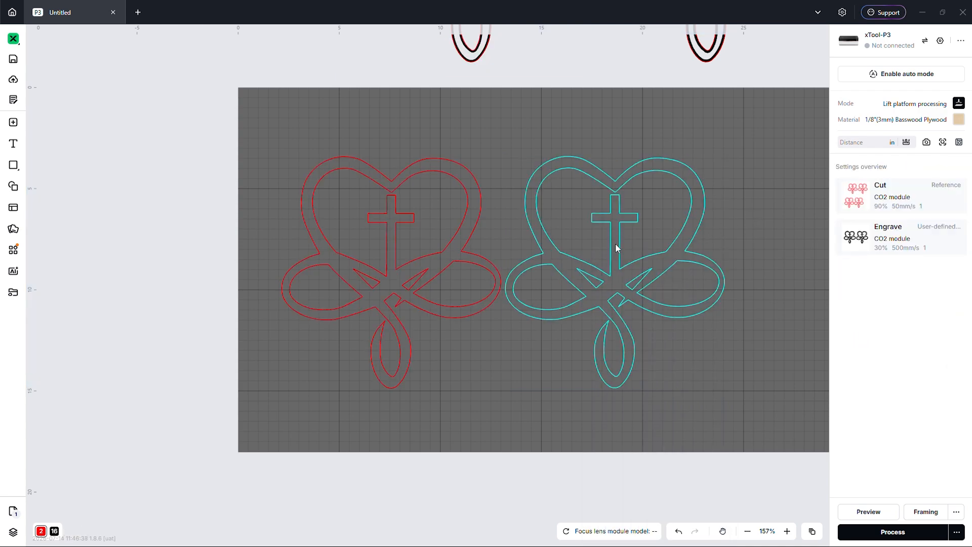
{"action": "left_click_drag", "start_coordinate": [616, 242], "coordinate": [624, 244]}
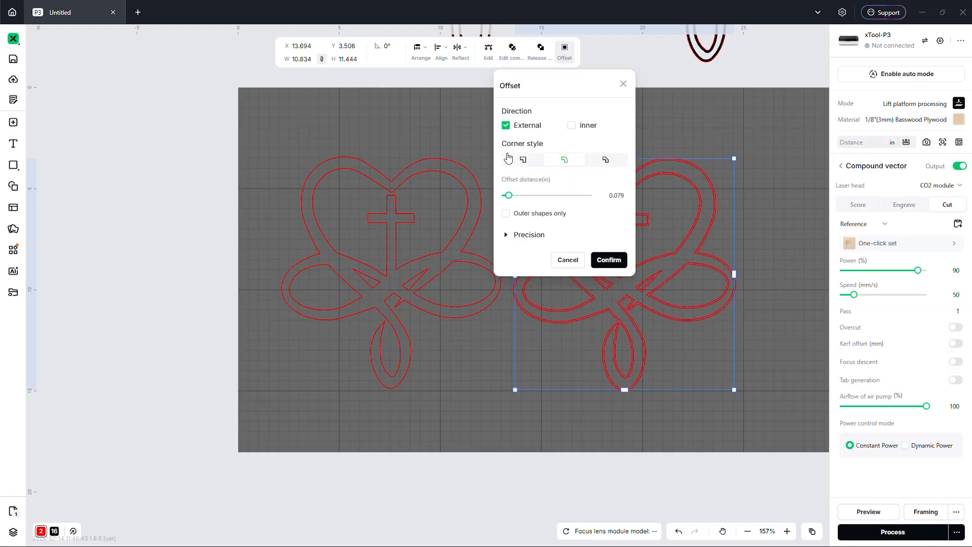
- Apply a 0.079 in inner-only offset with sharp corners to the copied heart design
{"action": "left_click", "coordinate": [571, 125]}
{"action": "left_click", "coordinate": [506, 127]}
{"action": "left_click", "coordinate": [524, 159]}
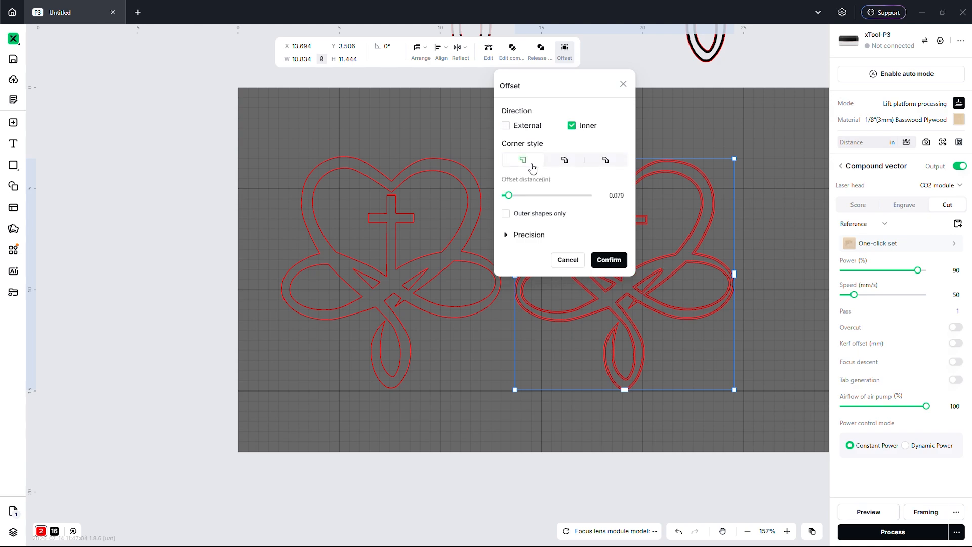
{"action": "left_click", "coordinate": [607, 260]}
{"action": "scroll", "coordinate": [674, 275], "scroll_direction": "up", "scroll_amount": 5}
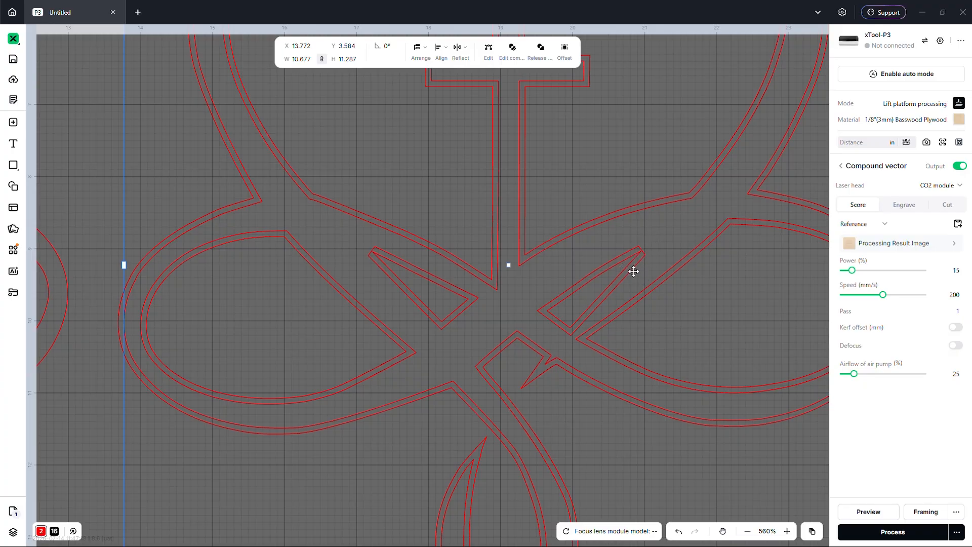
- Insert a node on the inner outline's tip and pull it out into a sharp corner point
{"action": "double_click", "coordinate": [634, 271]}
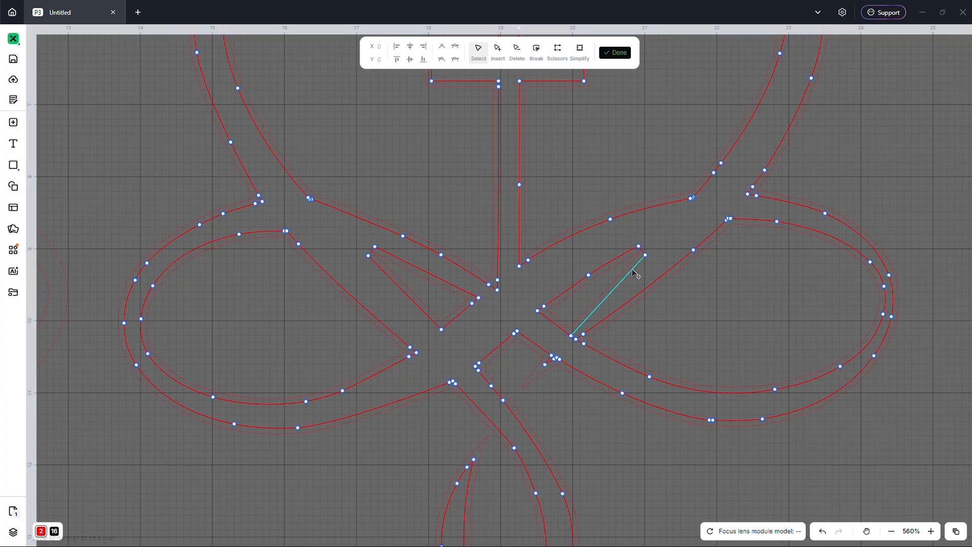
{"action": "scroll", "coordinate": [653, 260], "scroll_direction": "up", "scroll_amount": 5}
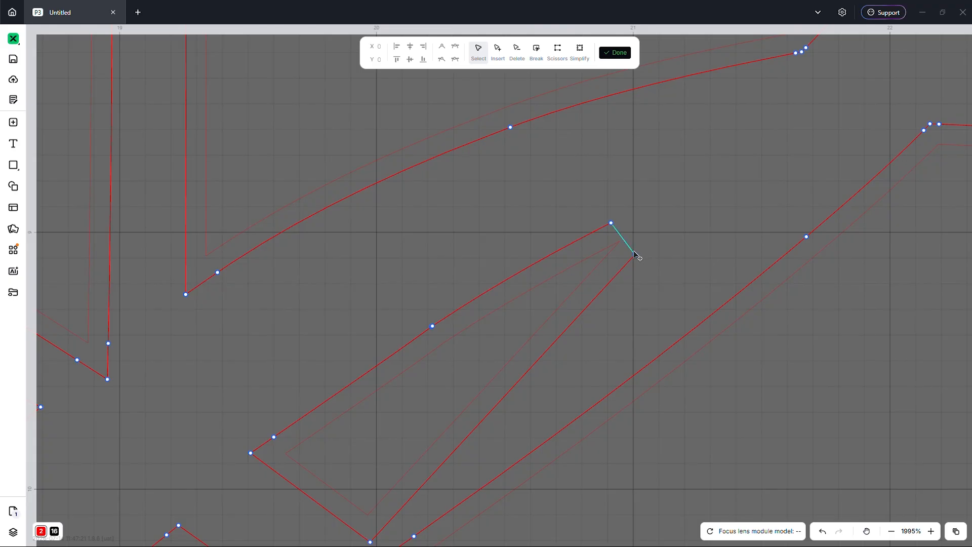
{"action": "scroll", "coordinate": [636, 256], "scroll_direction": "up", "scroll_amount": 1}
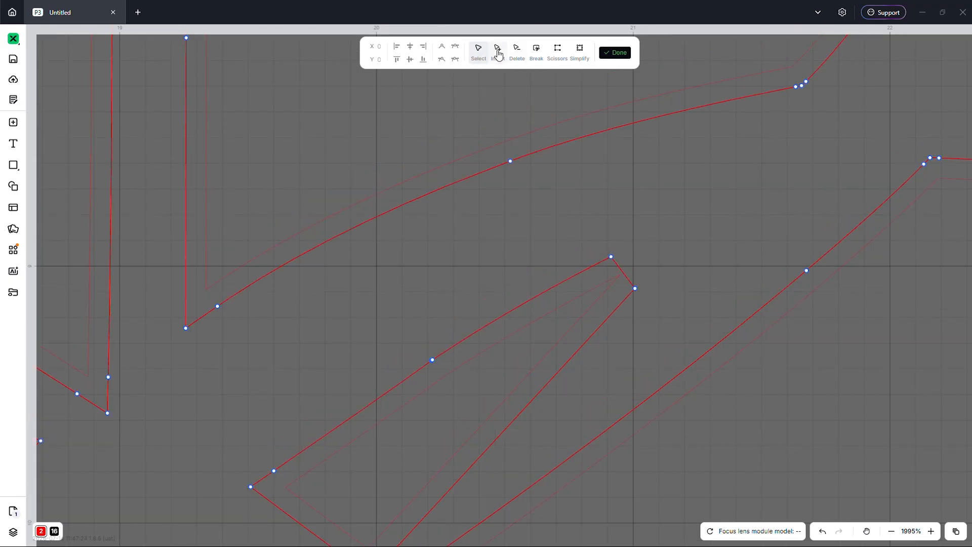
{"action": "left_click", "coordinate": [498, 53]}
{"action": "left_click", "coordinate": [624, 274]}
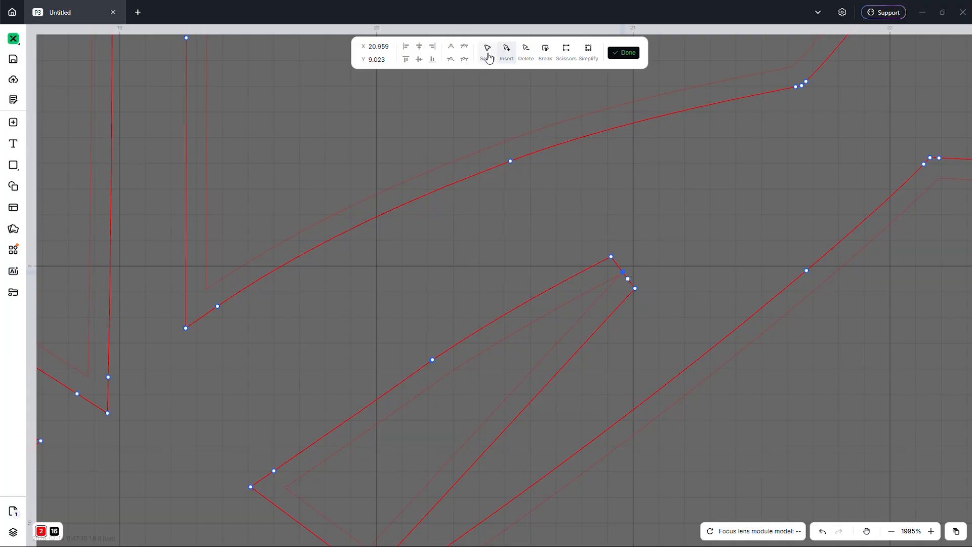
{"action": "key", "text": "Escape"}
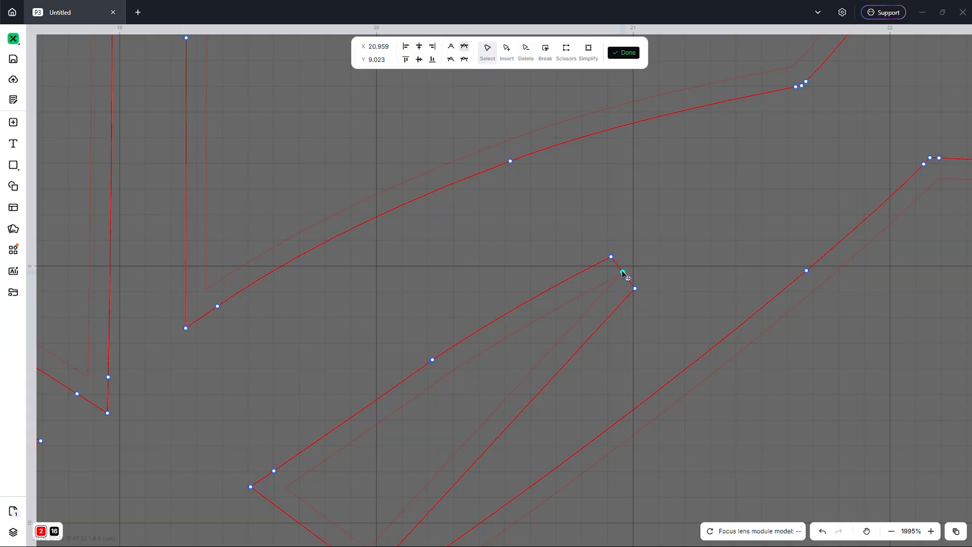
{"action": "left_click_drag", "start_coordinate": [624, 274], "coordinate": [666, 248]}
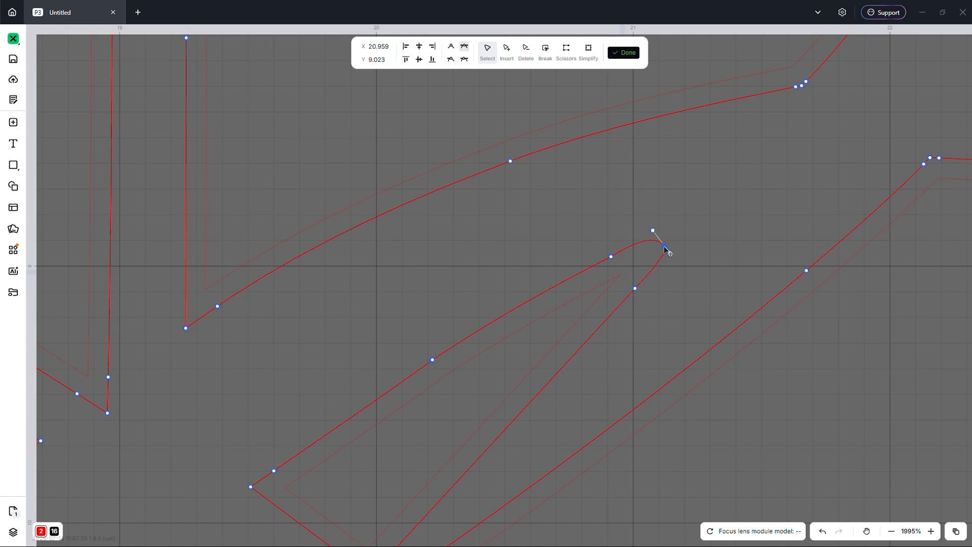
{"action": "left_click", "coordinate": [448, 51]}
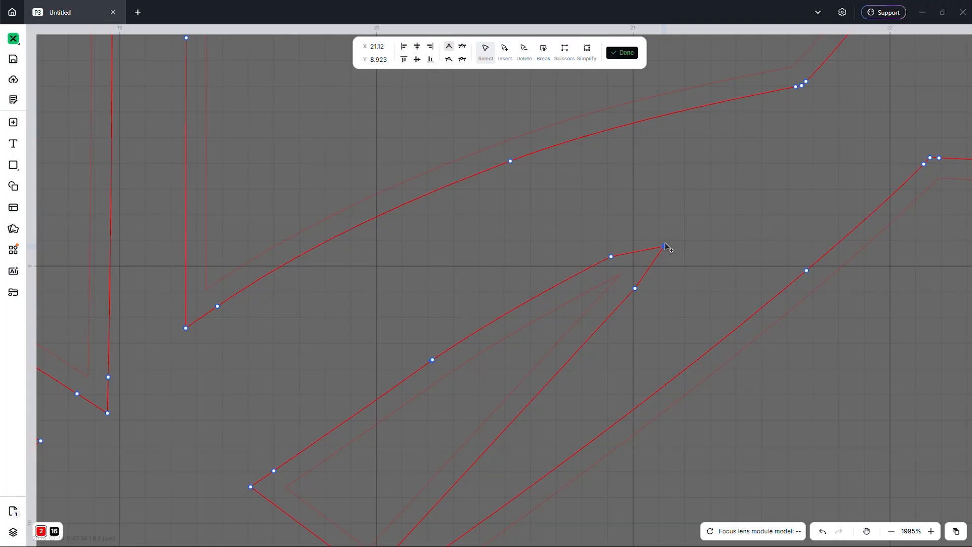
{"action": "left_click_drag", "start_coordinate": [665, 246], "coordinate": [669, 238]}
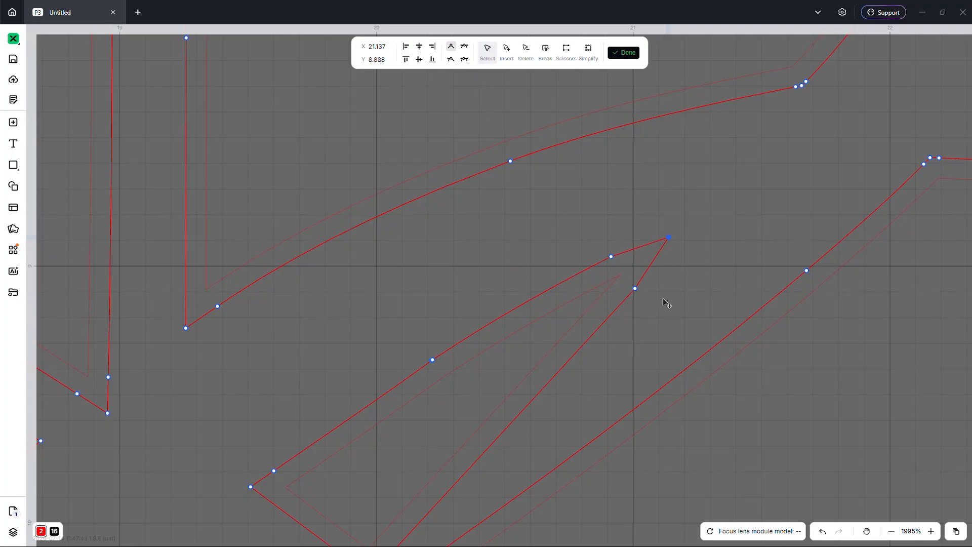
- Delete the extra nodes below the new tip so the outline edges run straight
{"action": "left_click_drag", "start_coordinate": [660, 304], "coordinate": [571, 263]}
{"action": "scroll", "coordinate": [704, 321], "scroll_direction": "down", "scroll_amount": 1}
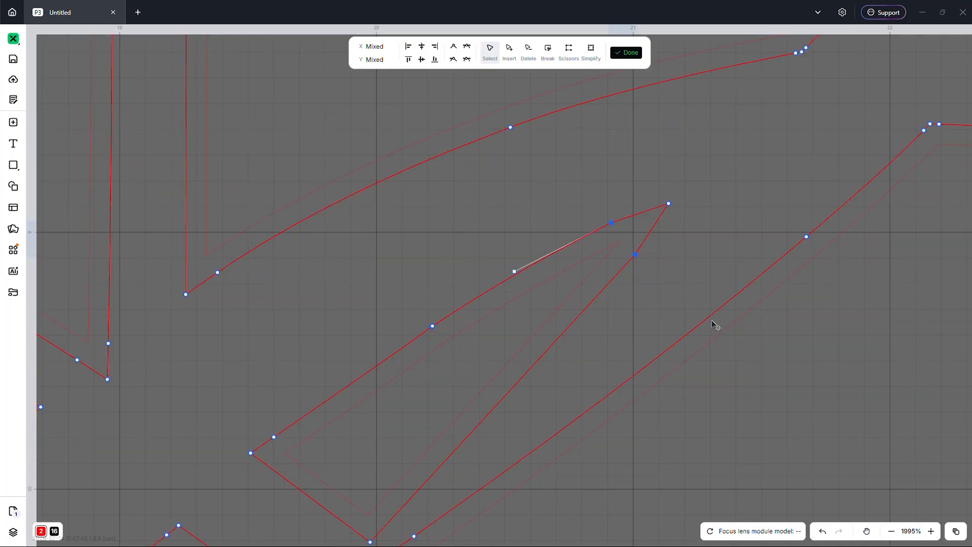
{"action": "key", "text": "Delete"}
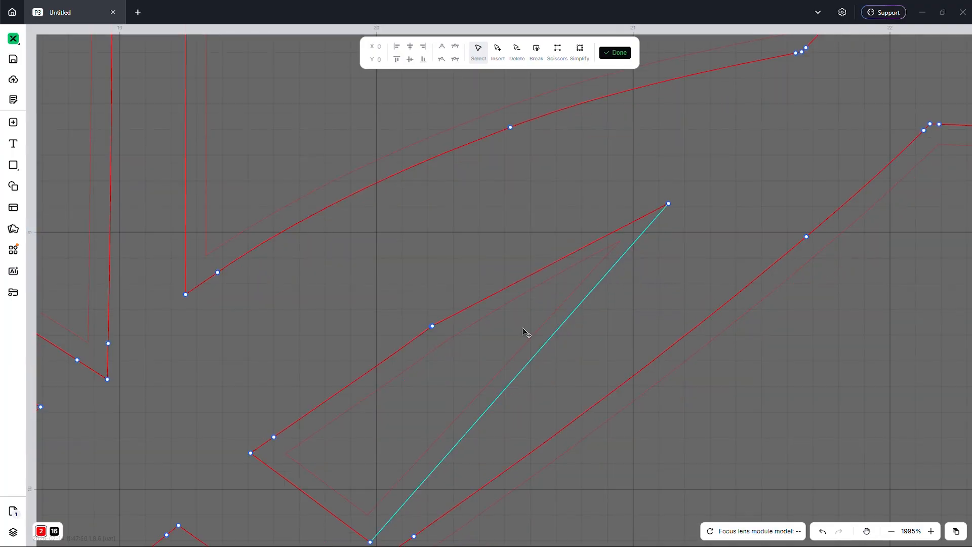
{"action": "left_click_drag", "start_coordinate": [444, 283], "coordinate": [418, 354]}
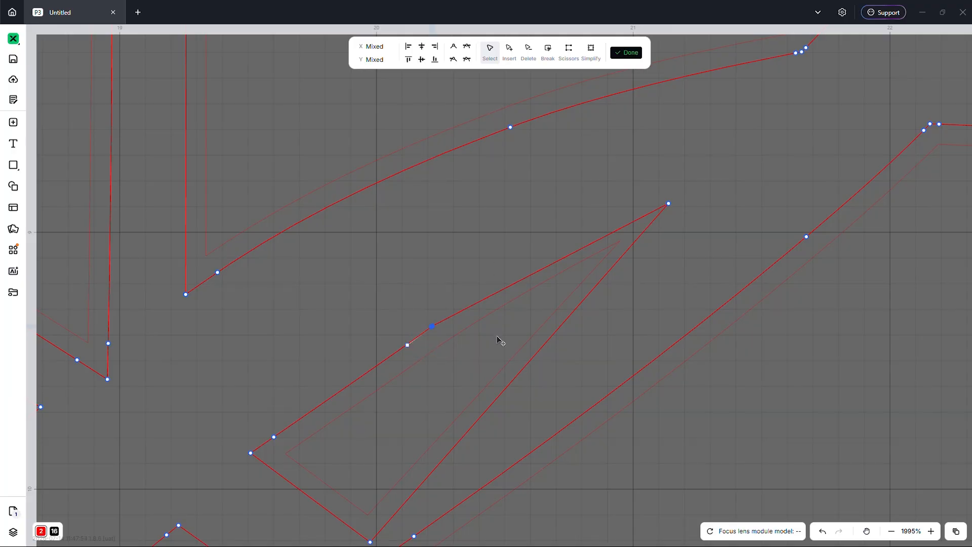
{"action": "key", "text": "Delete"}
{"action": "scroll", "coordinate": [522, 359], "scroll_direction": "up", "scroll_amount": 1}
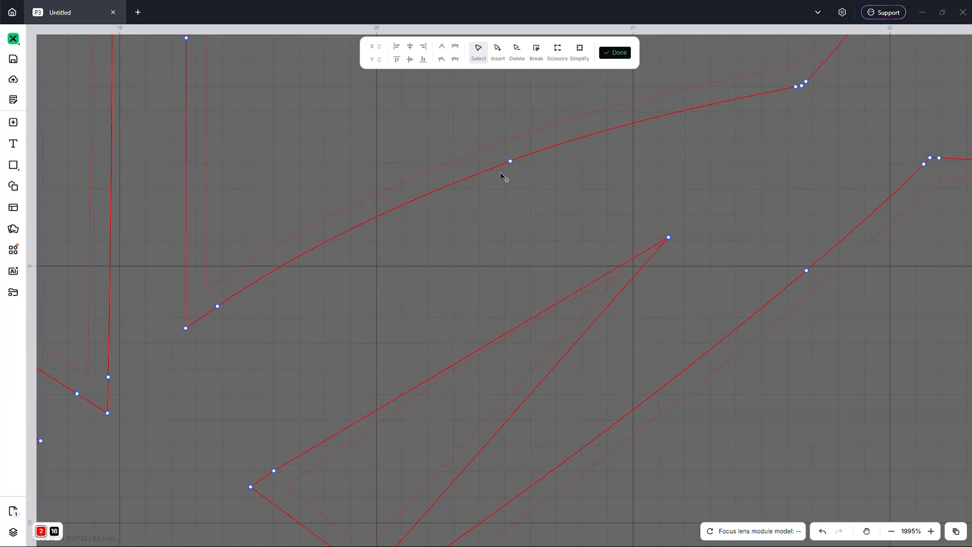
{"action": "left_click", "coordinate": [498, 57]}
- Add nodes on the right spike's upper and lower edges and make them smooth
{"action": "left_click", "coordinate": [475, 353]}
{"action": "left_click", "coordinate": [533, 390]}
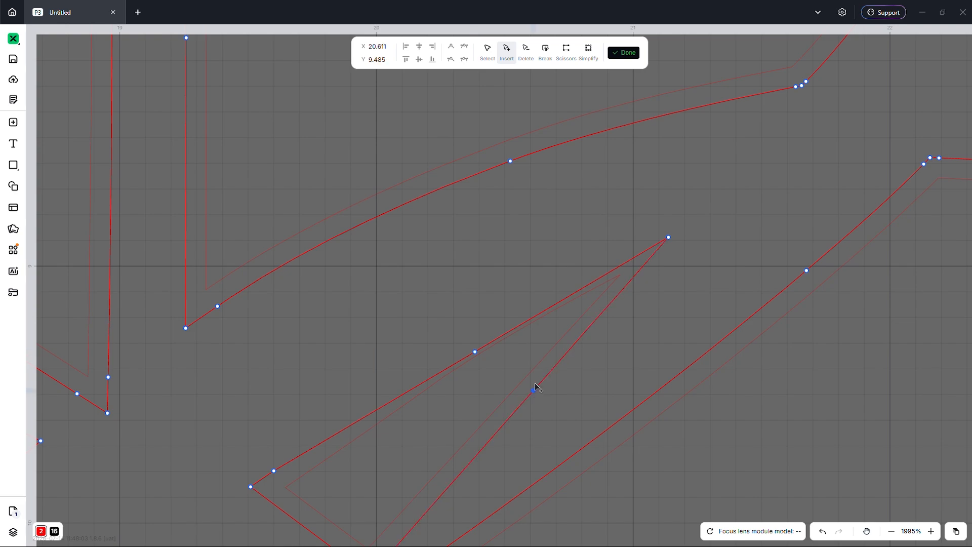
{"action": "left_click", "coordinate": [486, 51]}
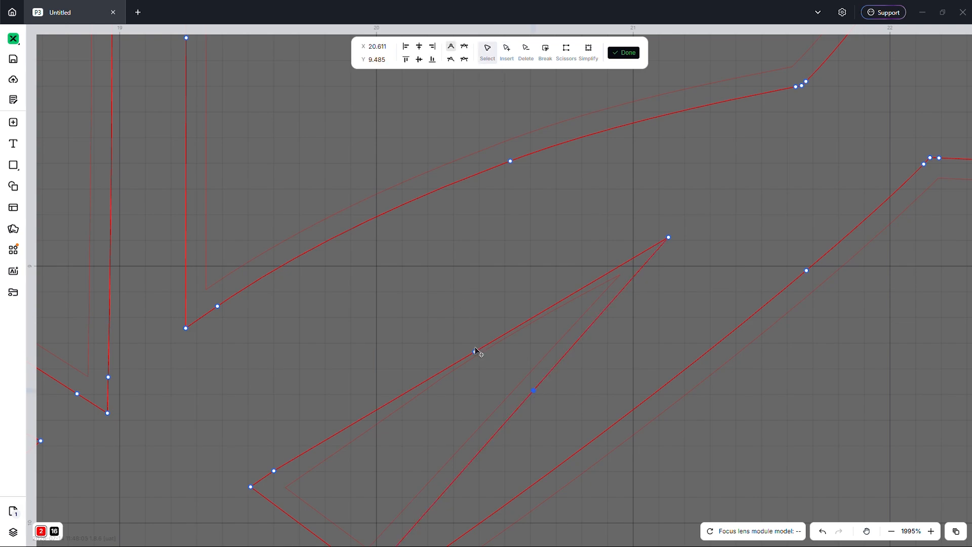
{"action": "left_click", "coordinate": [474, 351]}
{"action": "left_click", "coordinate": [462, 48]}
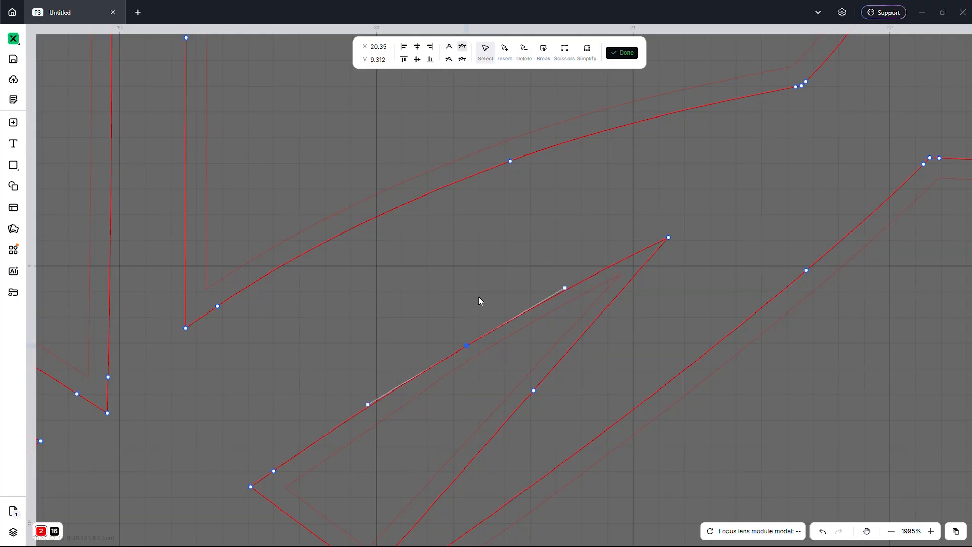
{"action": "left_click_drag", "start_coordinate": [466, 347], "coordinate": [463, 345]}
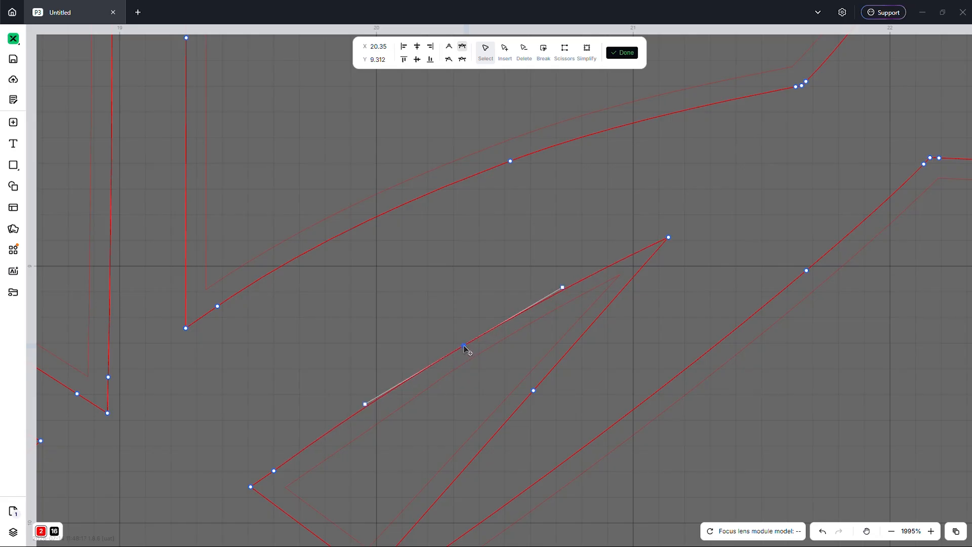
{"action": "left_click", "coordinate": [533, 391]}
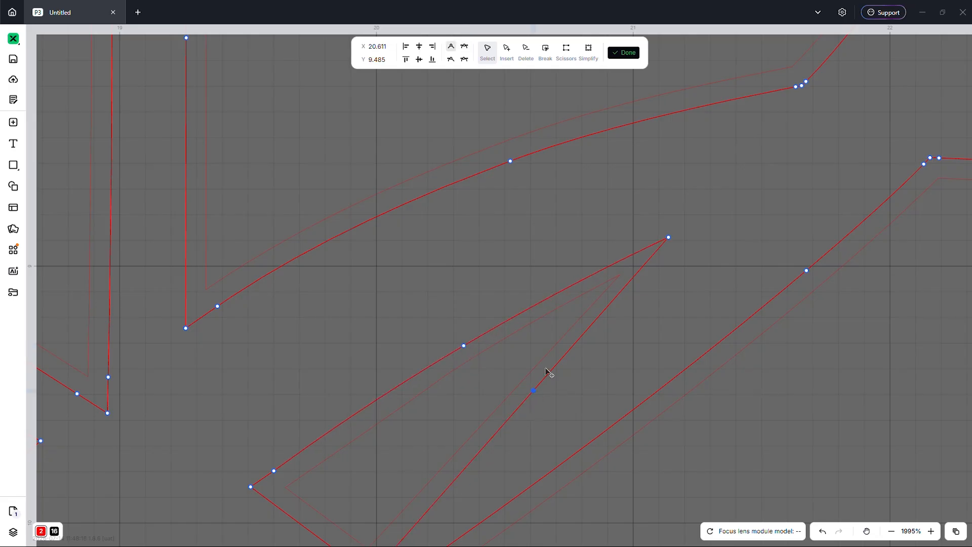
{"action": "left_click", "coordinate": [464, 49]}
{"action": "scroll", "coordinate": [547, 403], "scroll_direction": "up", "scroll_amount": 1}
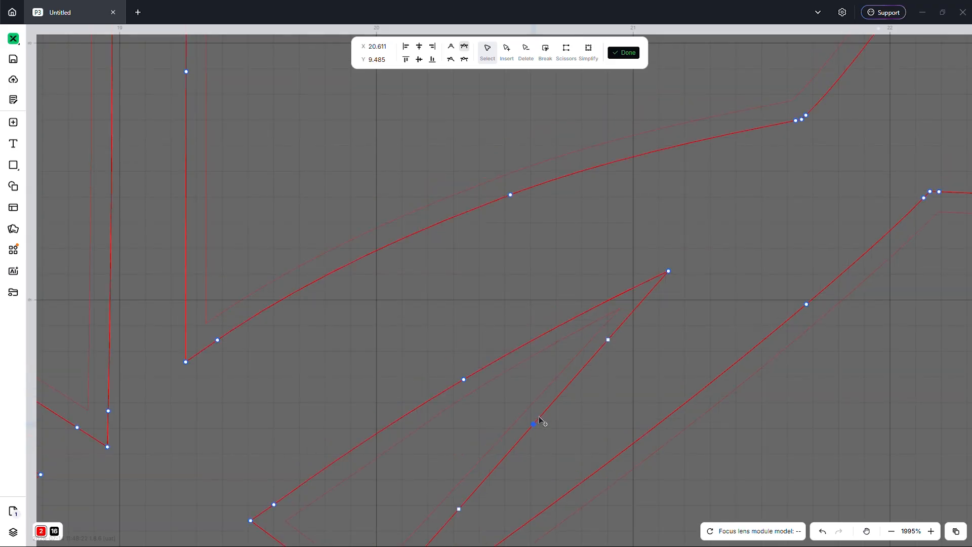
{"action": "left_click", "coordinate": [536, 424]}
{"action": "left_click", "coordinate": [533, 423]}
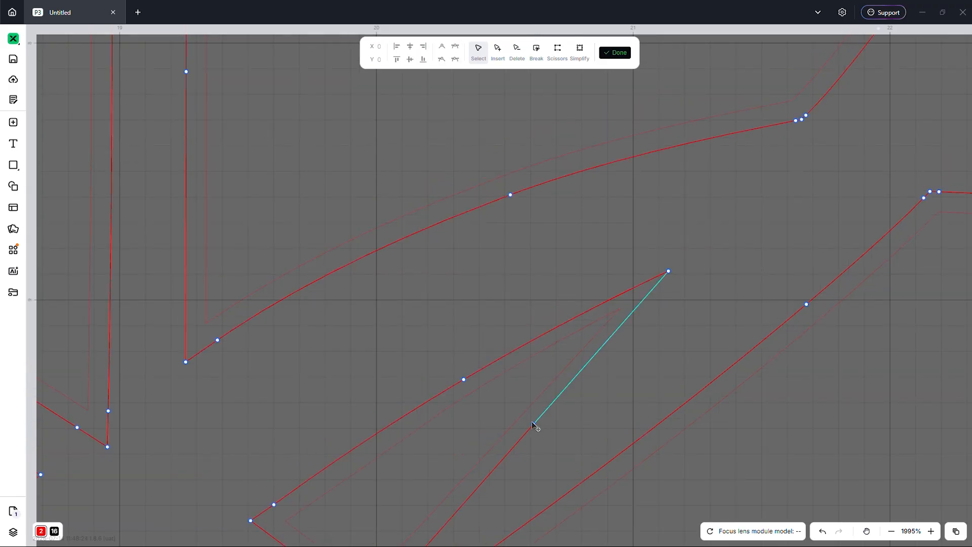
- Pull the right spike's top point inward and down to X 21.058, Y 8.956
{"action": "scroll", "coordinate": [531, 314], "scroll_direction": "down", "scroll_amount": 3}
{"action": "scroll", "coordinate": [530, 316], "scroll_direction": "up", "scroll_amount": 3}
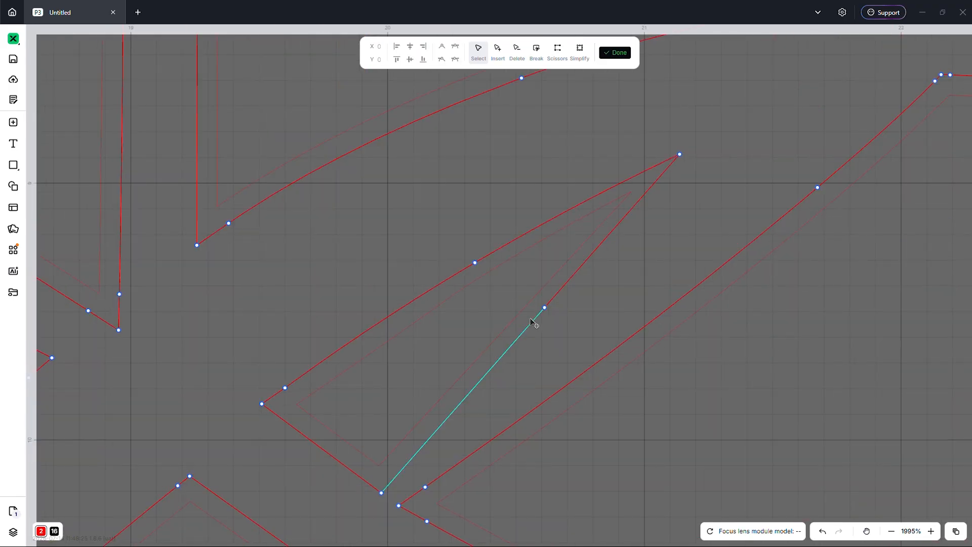
{"action": "scroll", "coordinate": [531, 323], "scroll_direction": "up", "scroll_amount": 2}
{"action": "scroll", "coordinate": [562, 318], "scroll_direction": "up", "scroll_amount": 1}
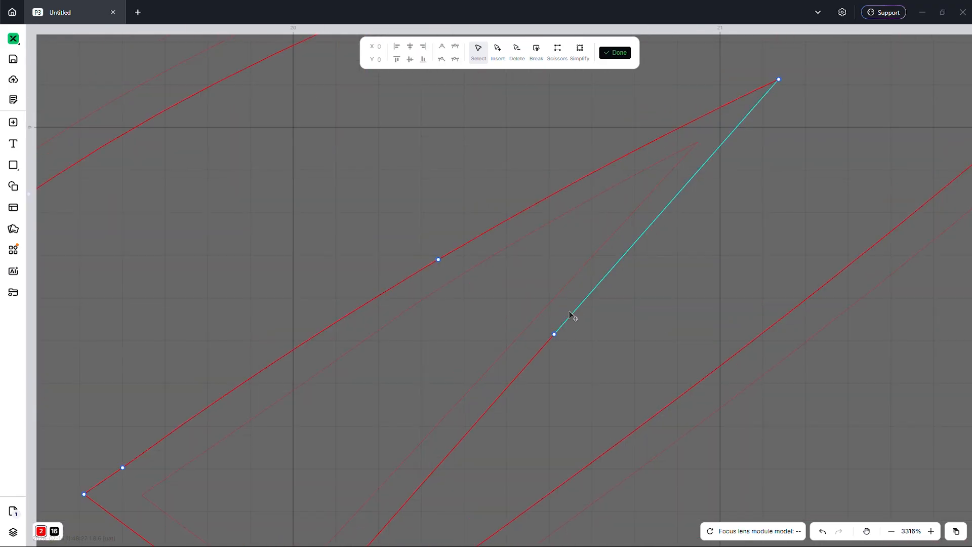
{"action": "left_click", "coordinate": [554, 335]}
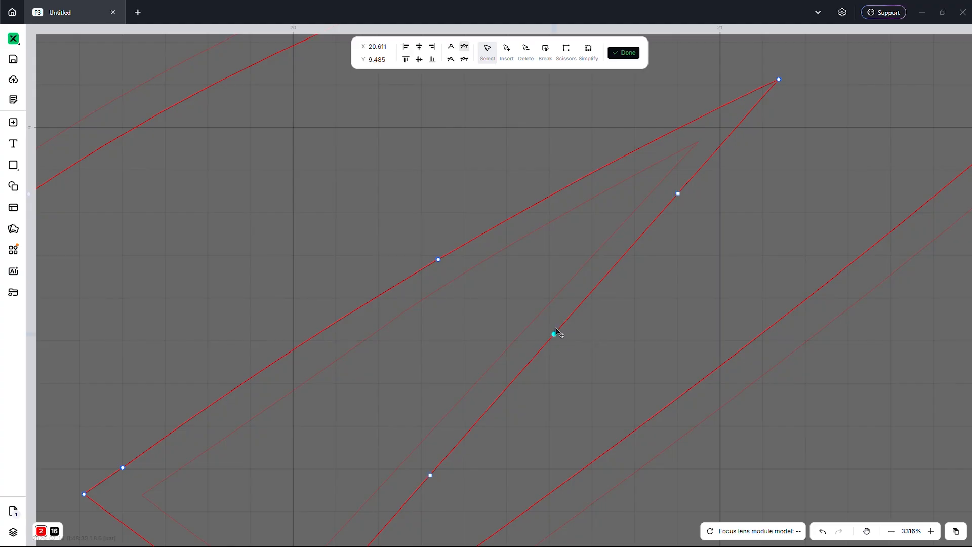
{"action": "left_click_drag", "start_coordinate": [554, 335], "coordinate": [555, 336]}
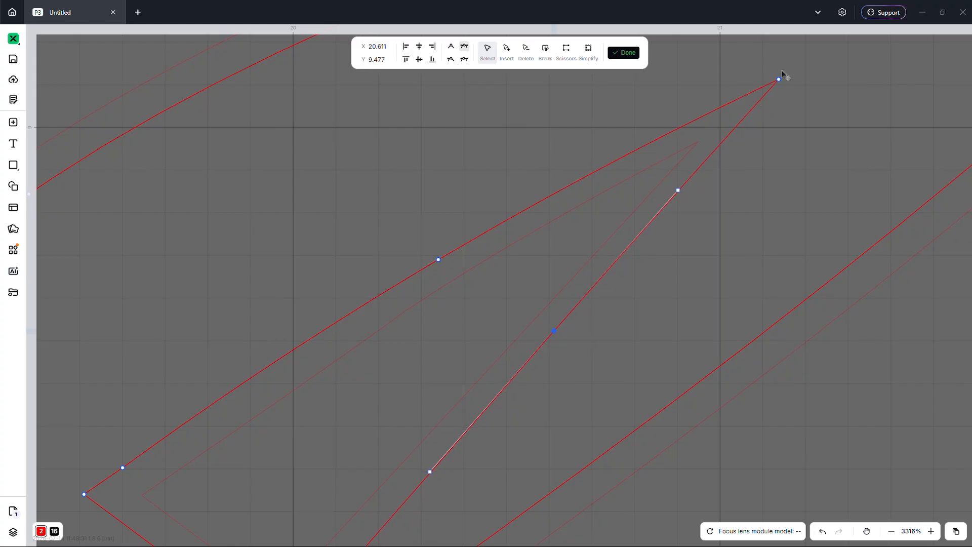
{"action": "left_click_drag", "start_coordinate": [779, 81], "coordinate": [745, 115]}
- Insert nodes on the left spike's upper and lower edges plus a new tip node pulled outward
{"action": "scroll", "coordinate": [742, 163], "scroll_direction": "down", "scroll_amount": 3}
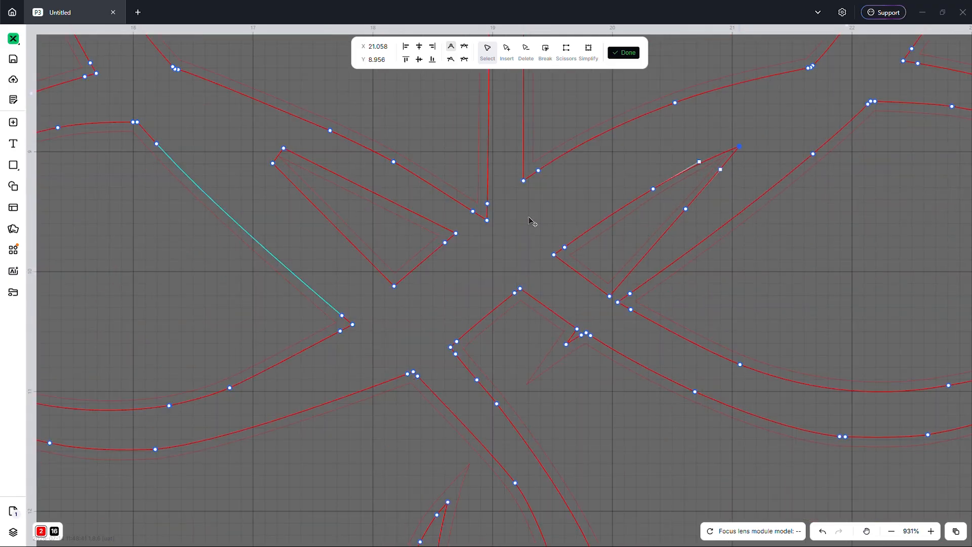
{"action": "scroll", "coordinate": [738, 145], "scroll_direction": "up", "scroll_amount": 2}
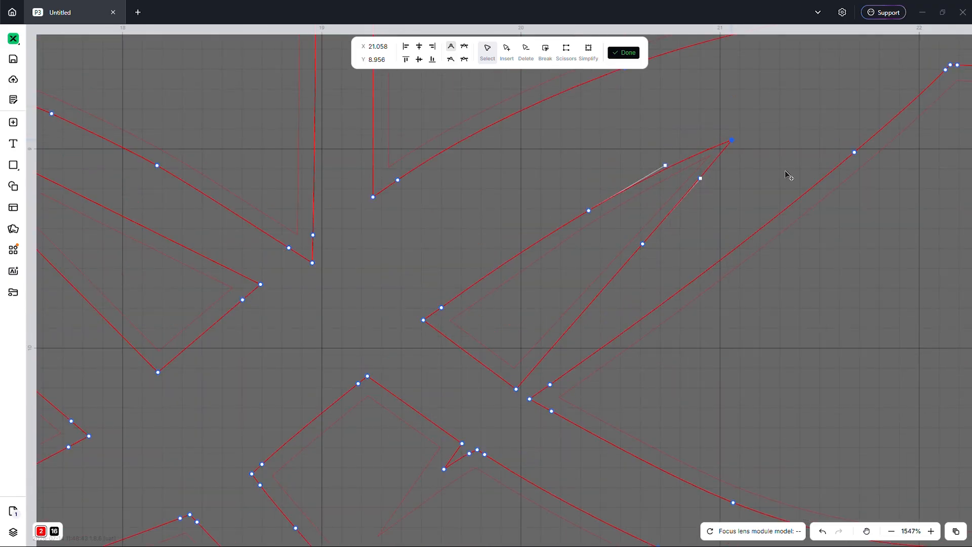
{"action": "scroll", "coordinate": [779, 312], "scroll_direction": "down", "scroll_amount": 1}
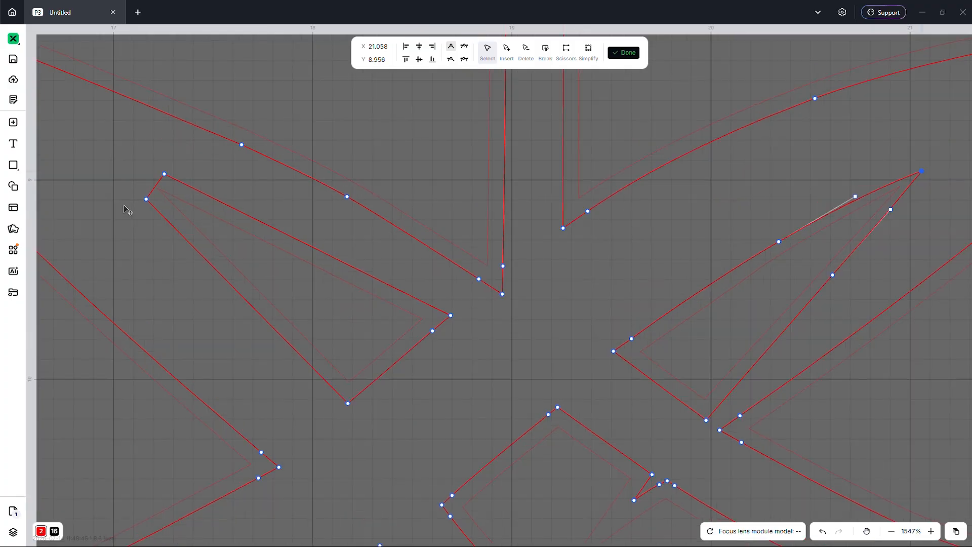
{"action": "scroll", "coordinate": [146, 196], "scroll_direction": "up", "scroll_amount": 1}
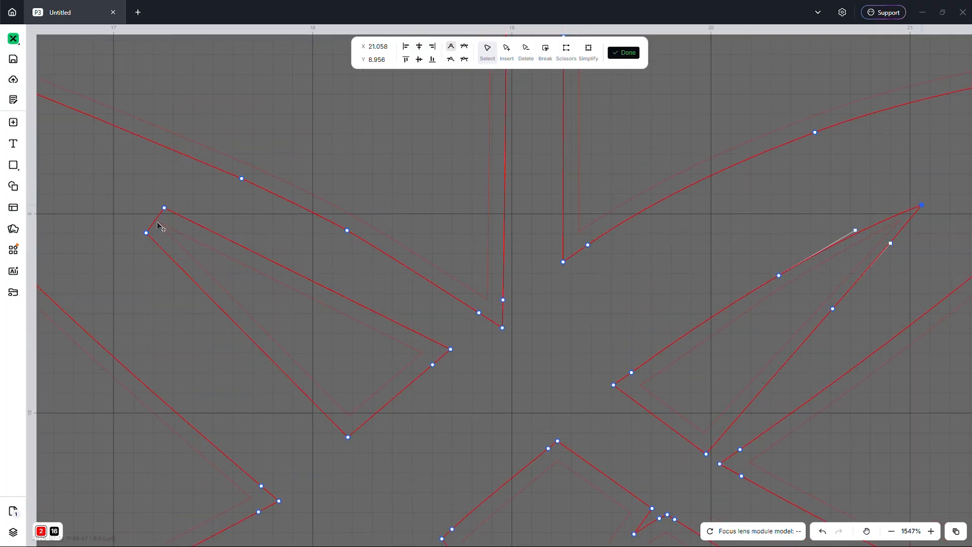
{"action": "left_click", "coordinate": [506, 76]}
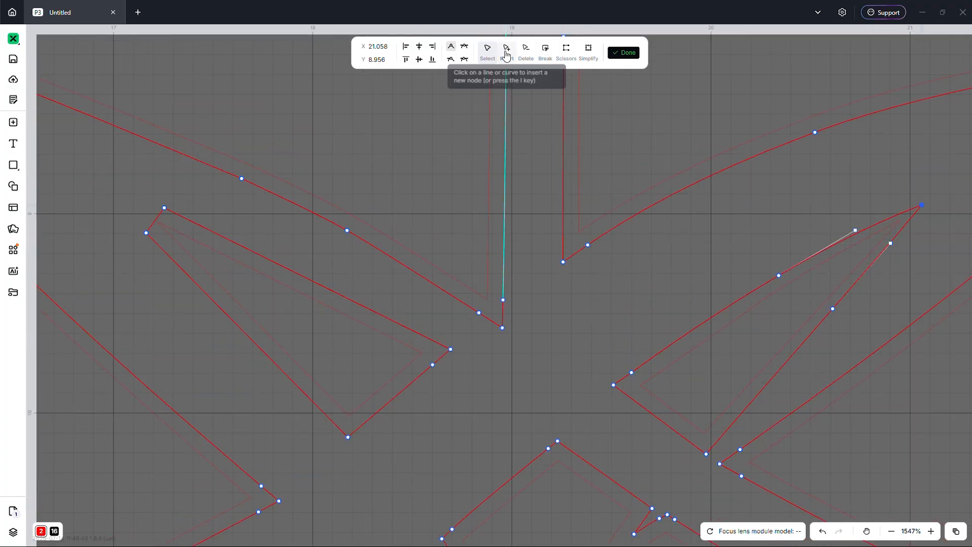
{"action": "left_click", "coordinate": [274, 284]}
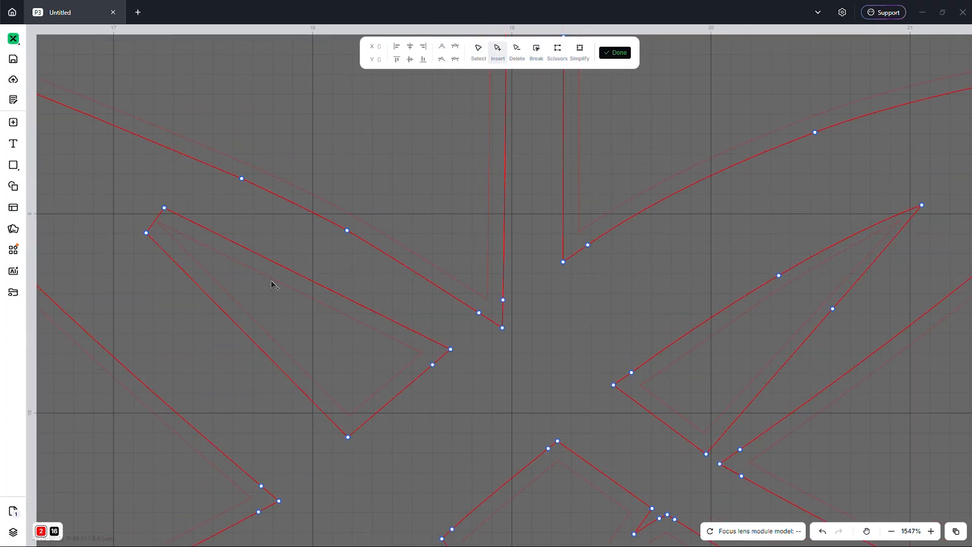
{"action": "left_click", "coordinate": [310, 279]}
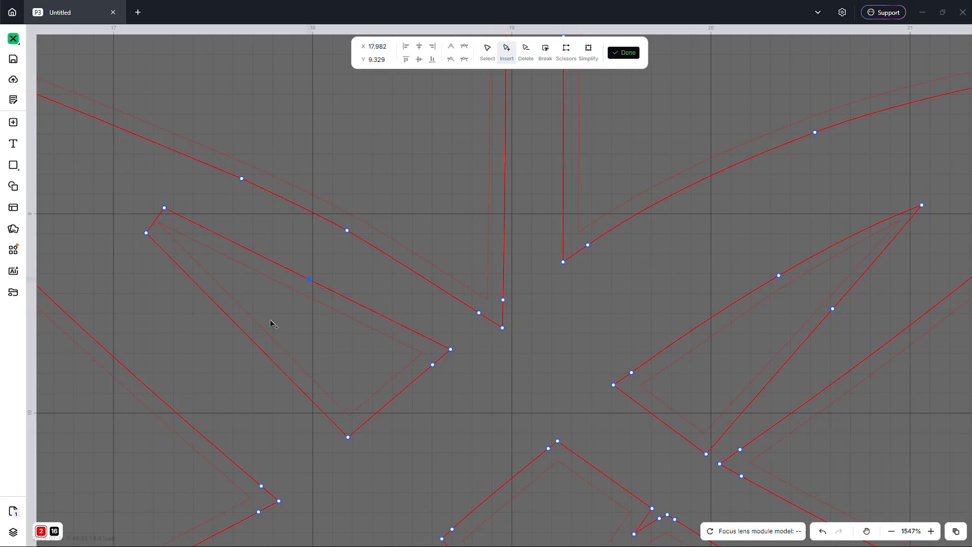
{"action": "left_click", "coordinate": [248, 336]}
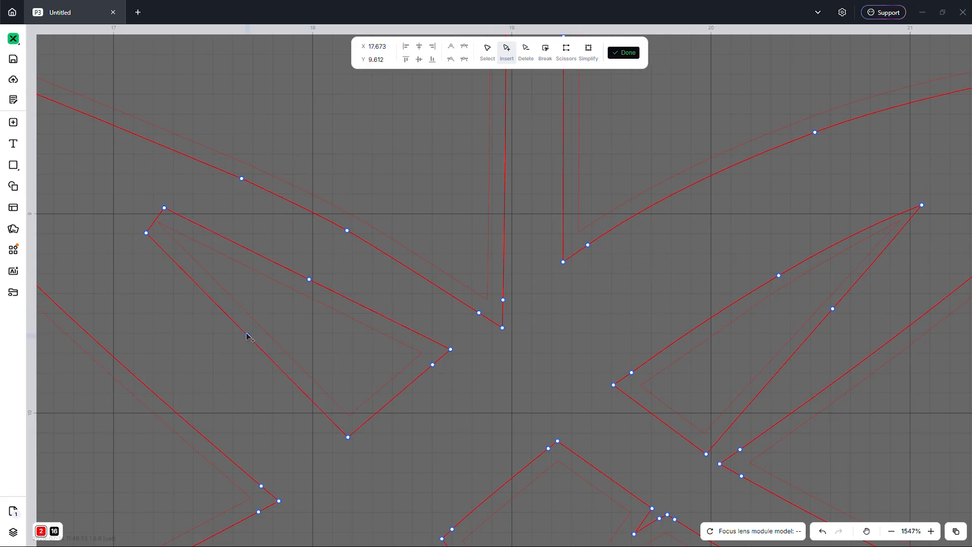
{"action": "left_click", "coordinate": [155, 222]}
{"action": "left_click", "coordinate": [488, 51]}
{"action": "left_click_drag", "start_coordinate": [155, 222], "coordinate": [127, 204]}
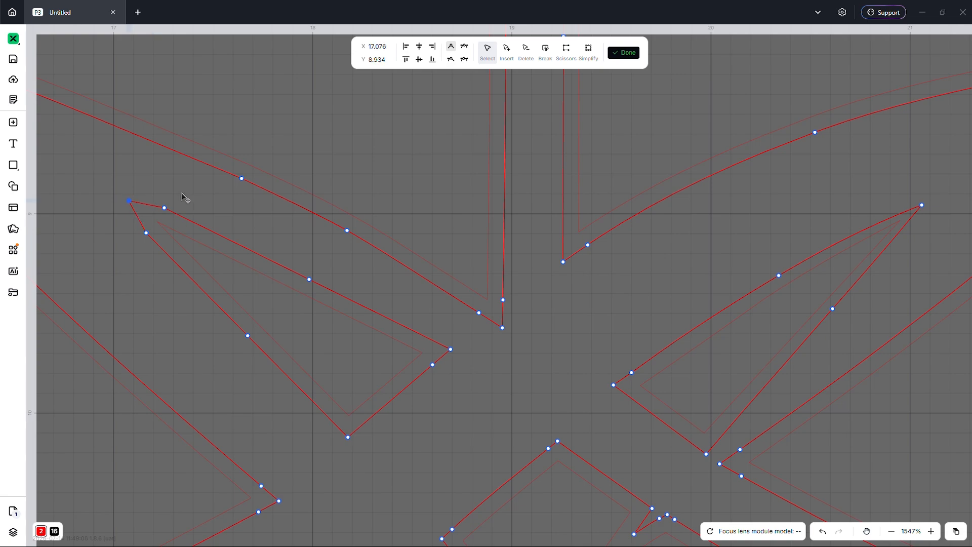
- Delete the two old tip nodes and make the left spike's edge nodes smooth
{"action": "left_click_drag", "start_coordinate": [182, 194], "coordinate": [146, 261]}
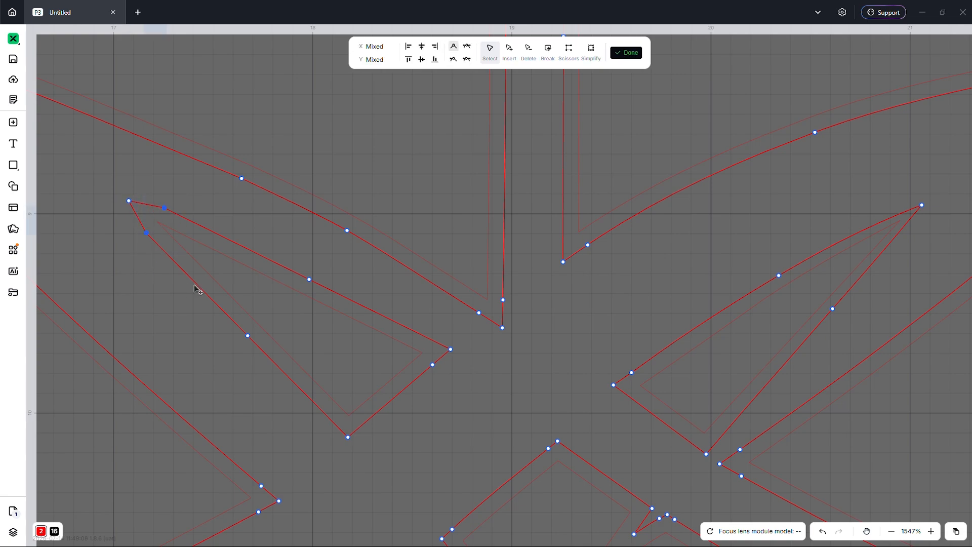
{"action": "key", "text": "Delete"}
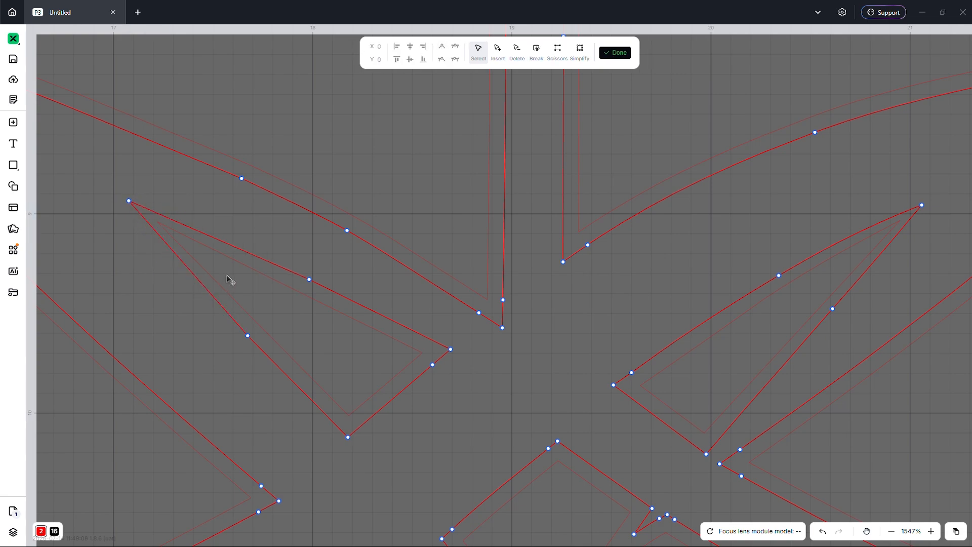
{"action": "left_click", "coordinate": [309, 279]}
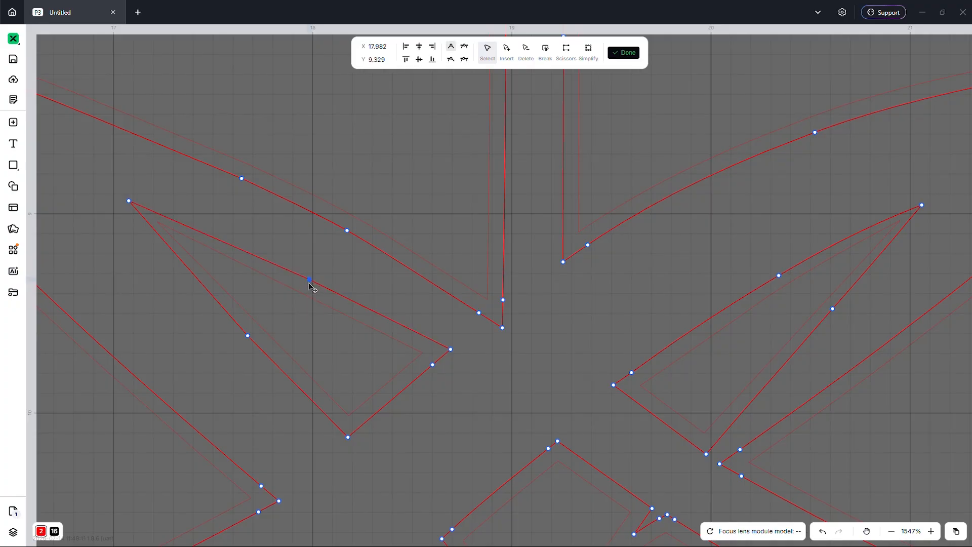
{"action": "left_click", "coordinate": [464, 47]}
{"action": "left_click_drag", "start_coordinate": [308, 284], "coordinate": [310, 284]}
{"action": "left_click", "coordinate": [248, 336]}
{"action": "left_click", "coordinate": [464, 46]}
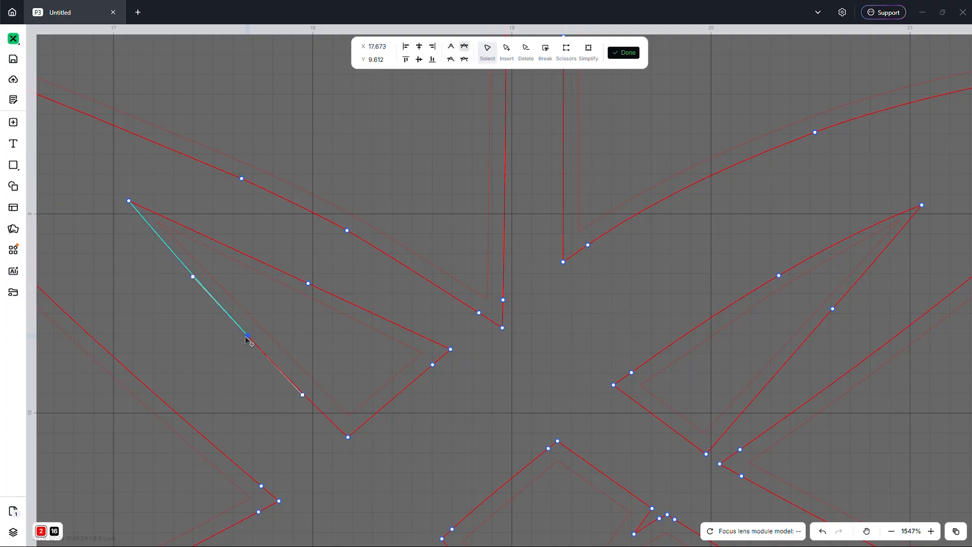
{"action": "left_click_drag", "start_coordinate": [248, 336], "coordinate": [249, 336]}
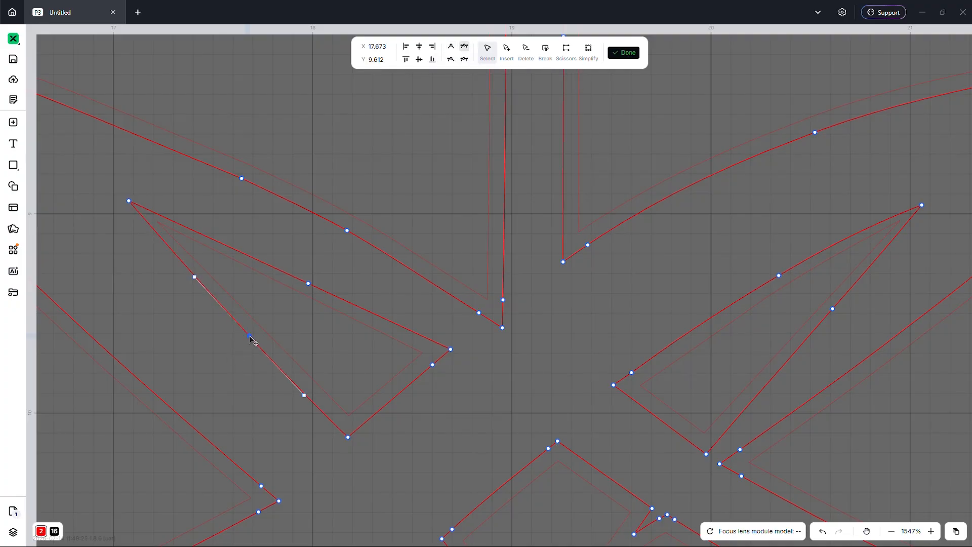
- Pull the left spike's tip inward to X 17.124, Y 8.967 and finish node editing
{"action": "left_click", "coordinate": [129, 202]}
{"action": "scroll", "coordinate": [129, 204], "scroll_direction": "up", "scroll_amount": 3}
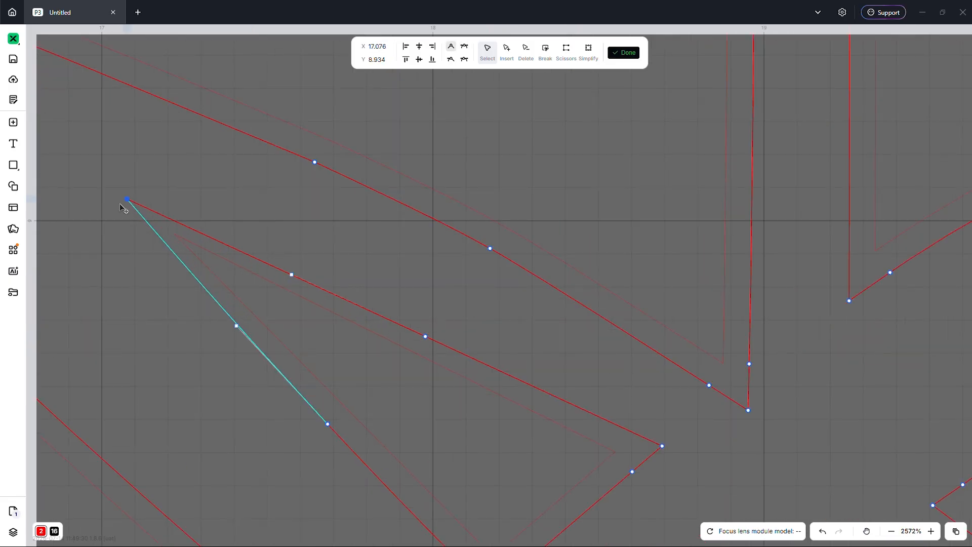
{"action": "scroll", "coordinate": [127, 206], "scroll_direction": "up", "scroll_amount": 3}
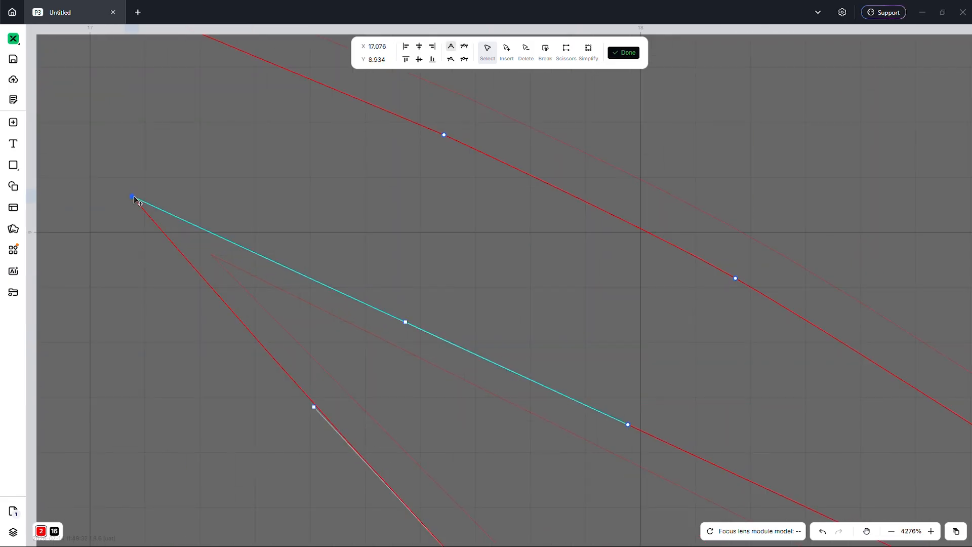
{"action": "left_click_drag", "start_coordinate": [133, 198], "coordinate": [159, 216]}
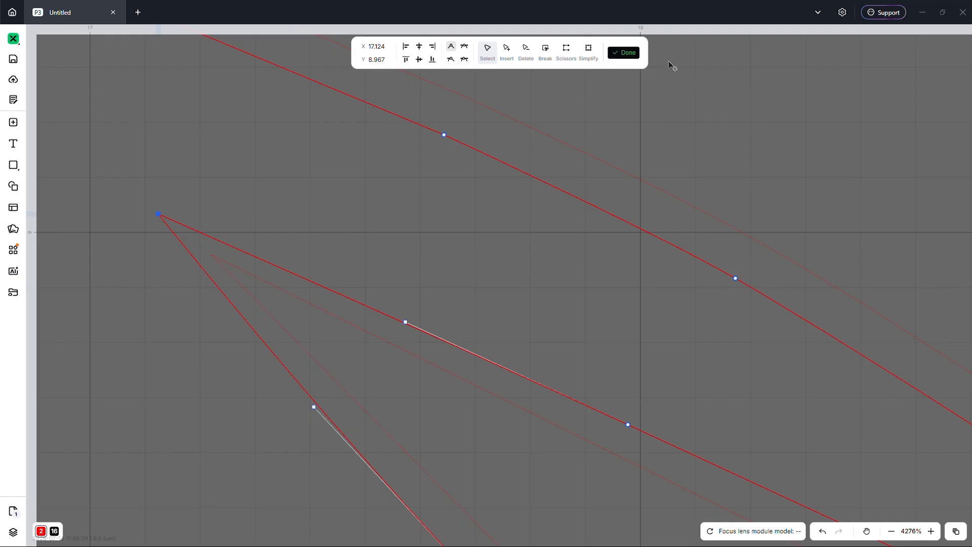
{"action": "left_click", "coordinate": [625, 54]}
- Marquee-select every piece of the right heart-cross design and merge them into one compound vector
{"action": "scroll", "coordinate": [566, 303], "scroll_direction": "down", "scroll_amount": 5}
{"action": "scroll", "coordinate": [570, 299], "scroll_direction": "down", "scroll_amount": 5}
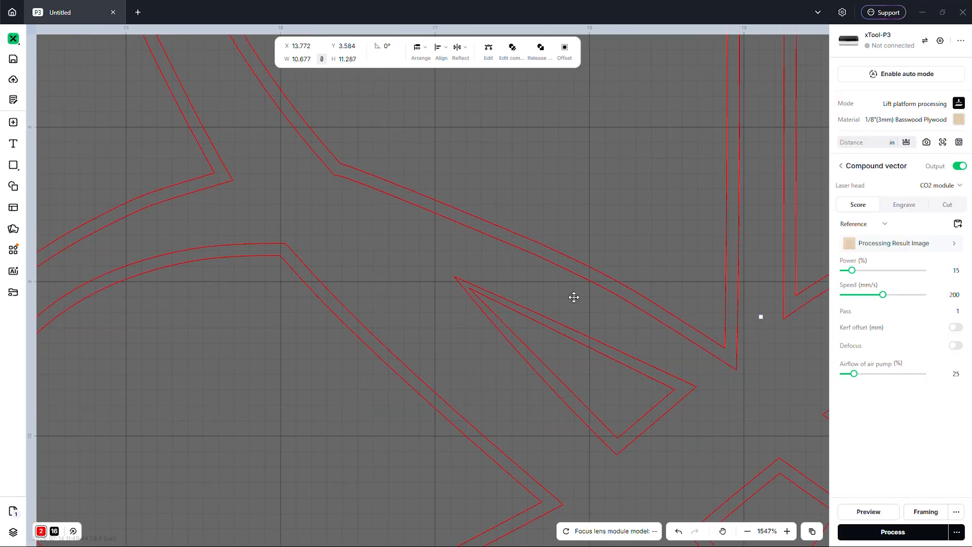
{"action": "scroll", "coordinate": [488, 287], "scroll_direction": "down", "scroll_amount": 1}
{"action": "scroll", "coordinate": [362, 280], "scroll_direction": "down", "scroll_amount": 4}
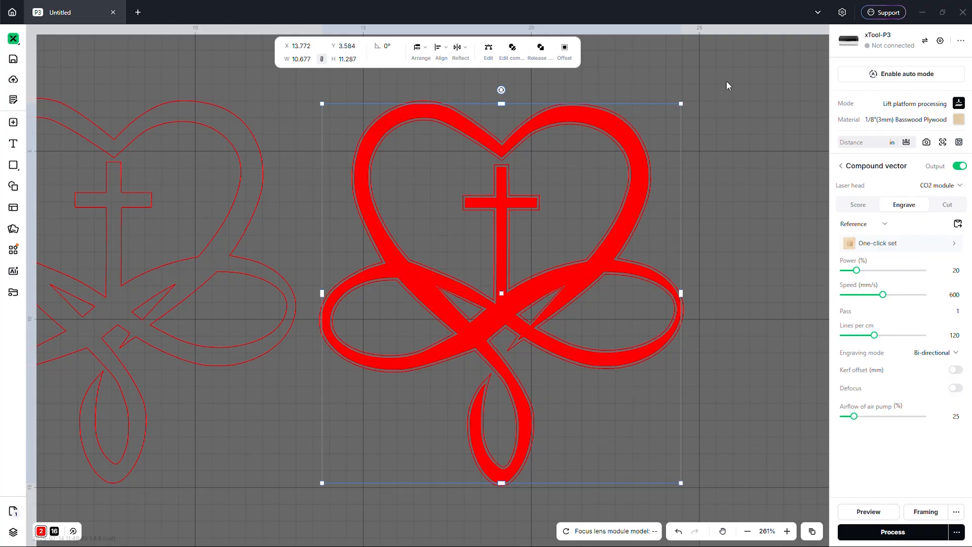
{"action": "left_click_drag", "start_coordinate": [727, 81], "coordinate": [595, 248]}
{"action": "left_click_drag", "start_coordinate": [469, 363], "coordinate": [389, 455]}
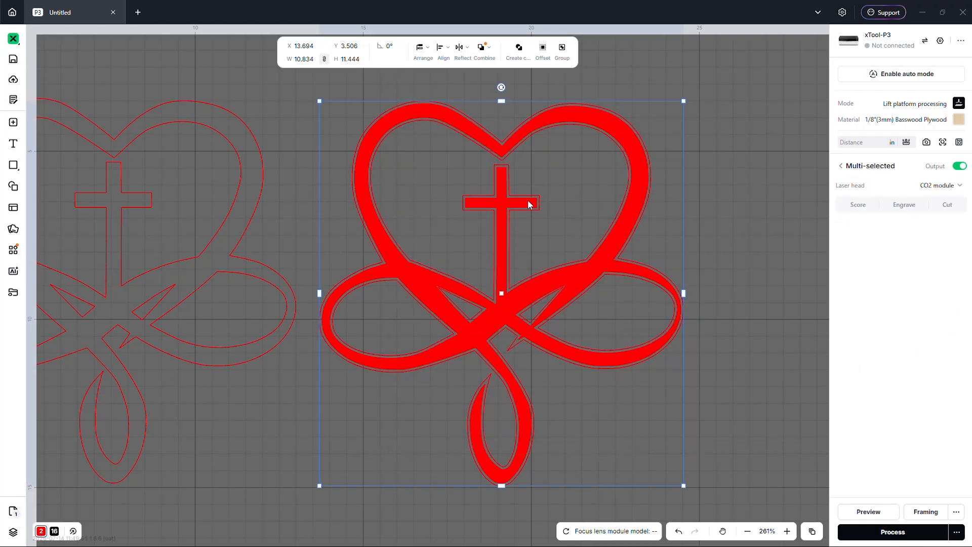
{"action": "left_click", "coordinate": [519, 49]}
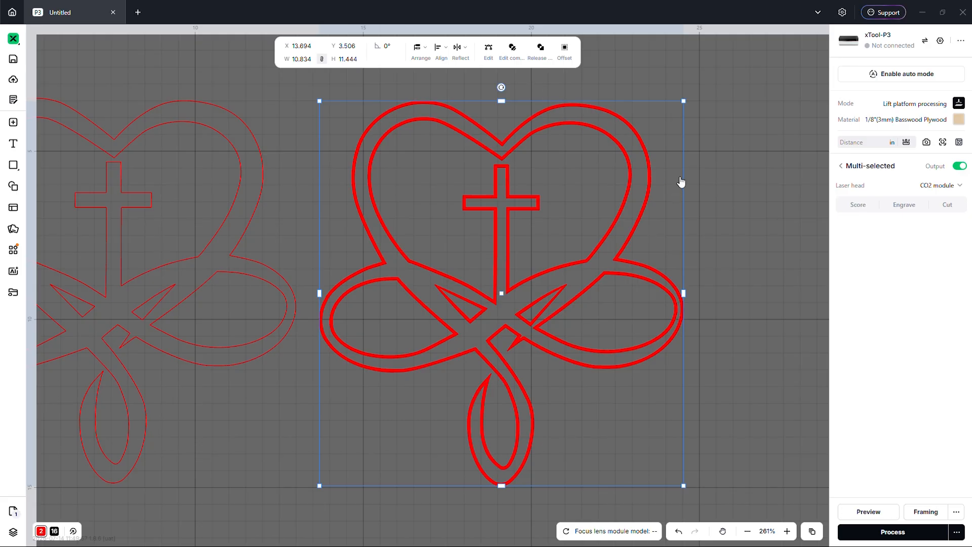
{"action": "left_click", "coordinate": [517, 264]}
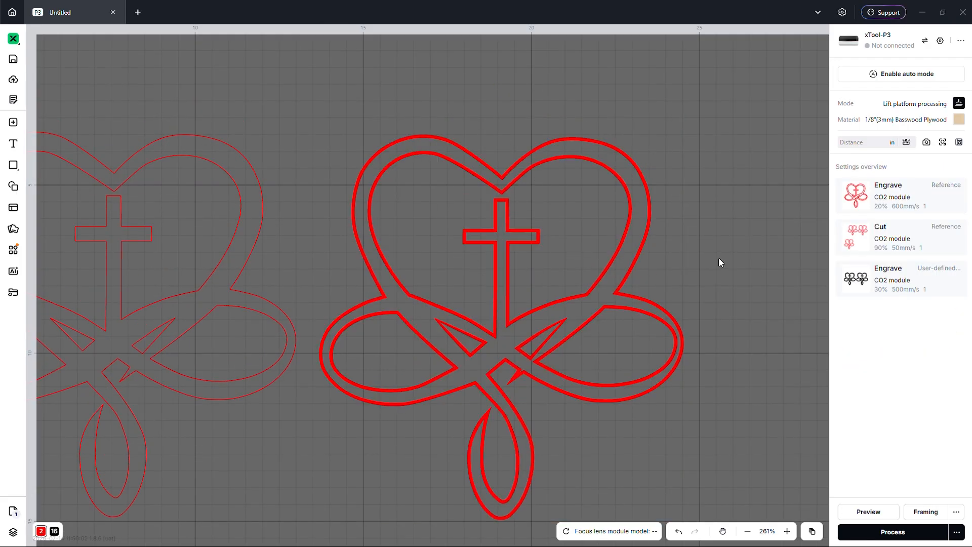
- Move the heart compound vector onto the black layer
{"action": "left_click", "coordinate": [607, 281]}
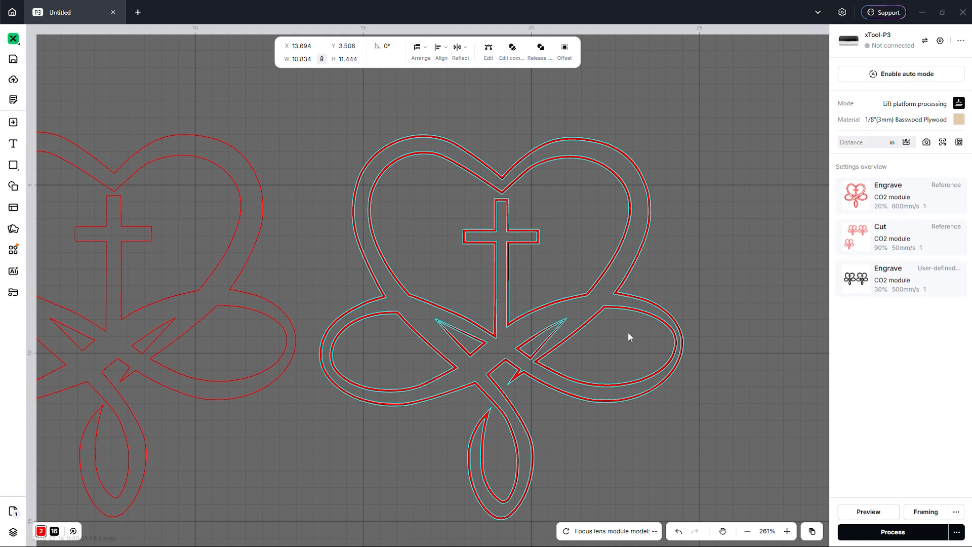
{"action": "right_click", "coordinate": [607, 324]}
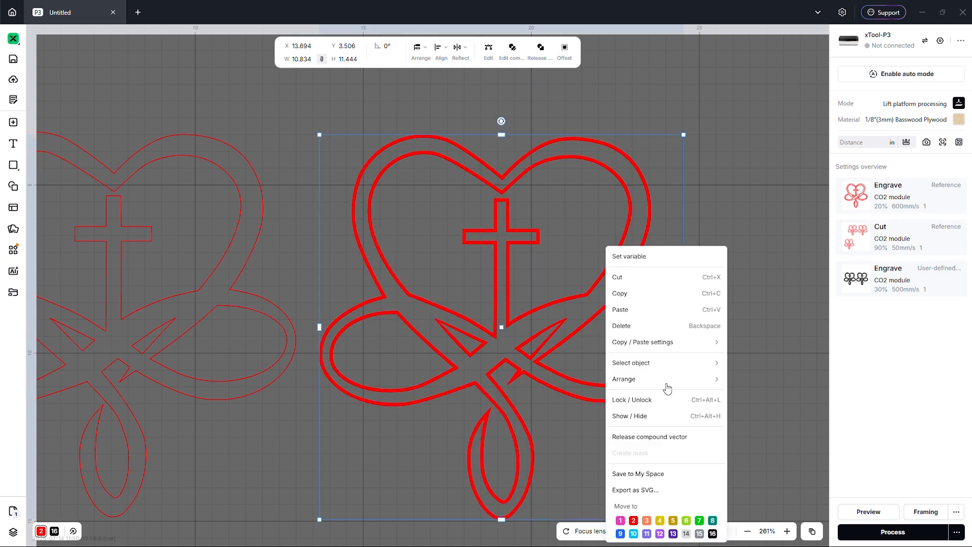
{"action": "left_click", "coordinate": [712, 534]}
{"action": "scroll", "coordinate": [670, 303], "scroll_direction": "down", "scroll_amount": 3}
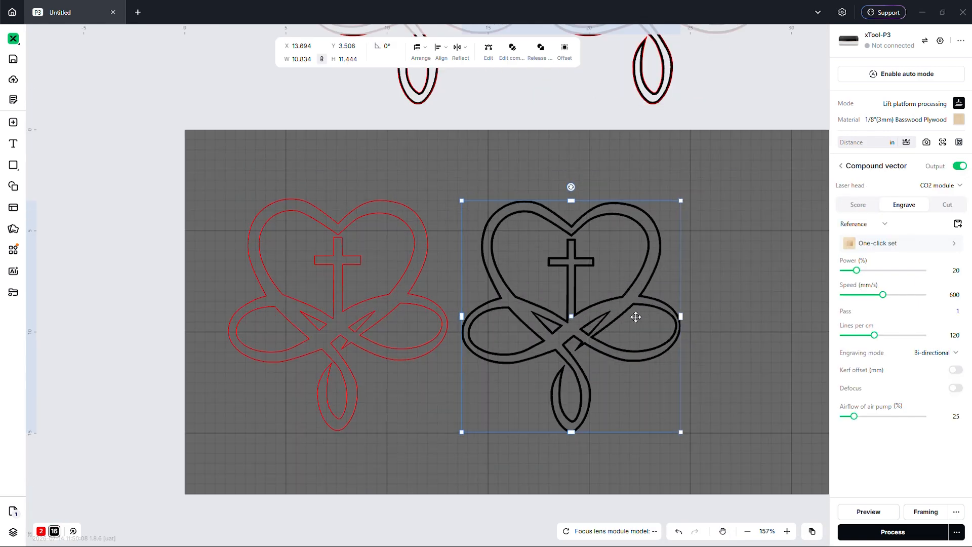
{"action": "left_click", "coordinate": [751, 248]}
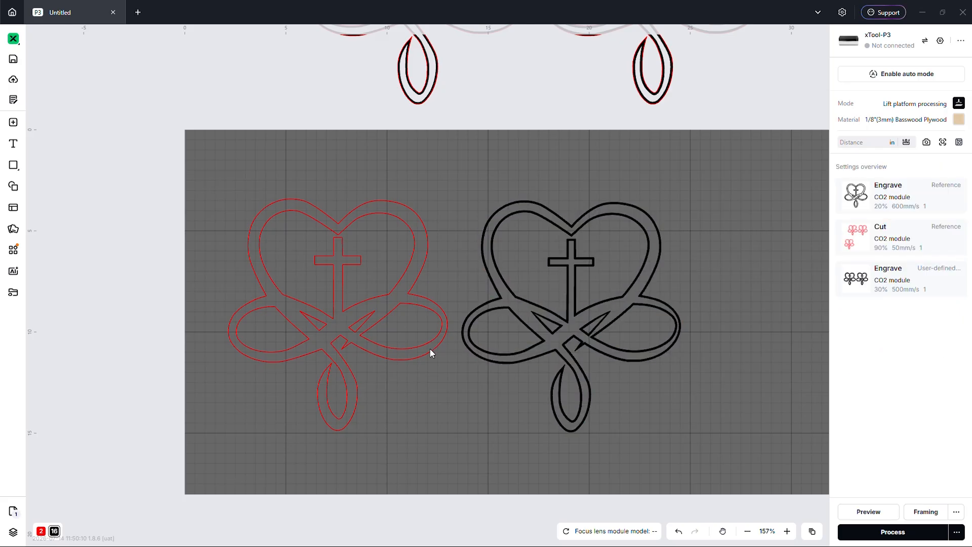
- Drag the red heart-cross outline onto the black heart and centre-align the two
{"action": "left_click", "coordinate": [386, 341]}
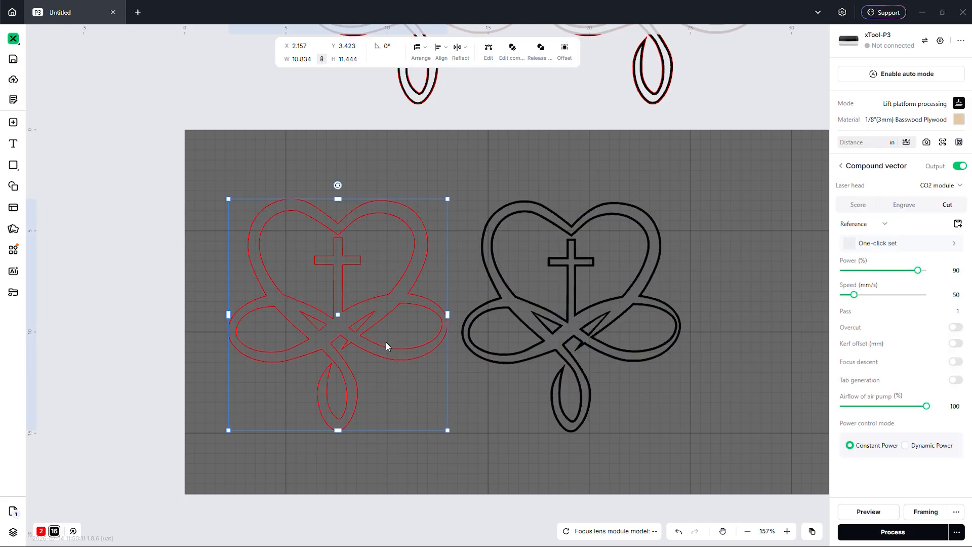
{"action": "left_click_drag", "start_coordinate": [385, 341], "coordinate": [687, 329]}
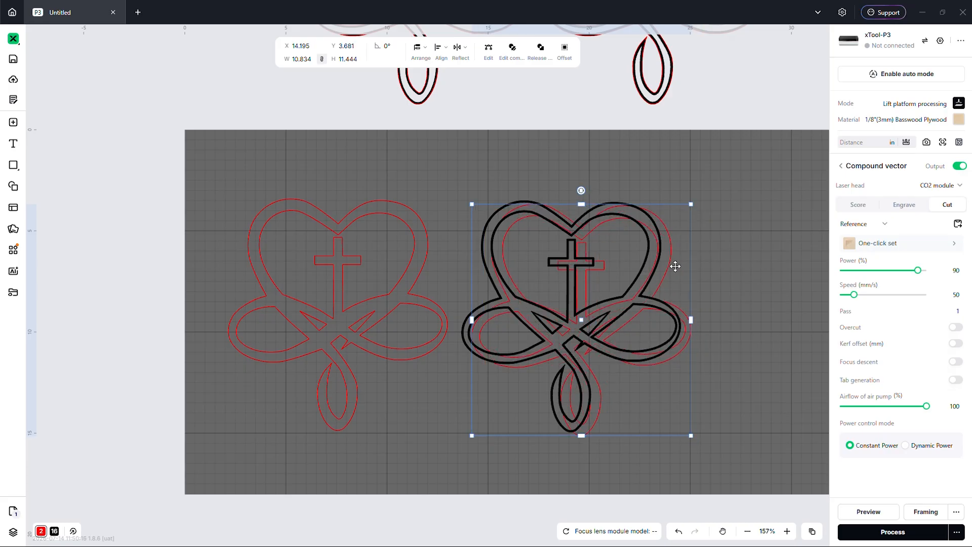
{"action": "left_click_drag", "start_coordinate": [737, 205], "coordinate": [530, 436]}
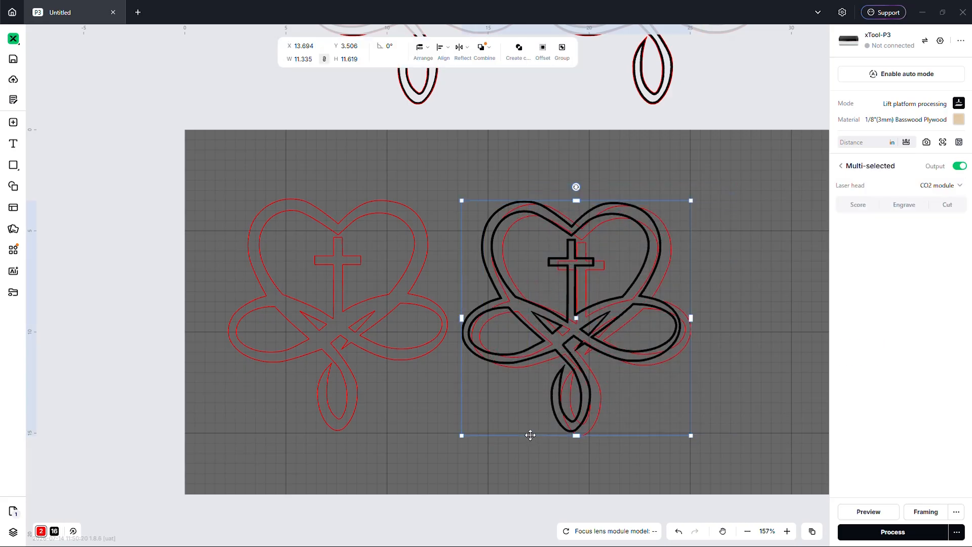
{"action": "key", "text": "ctrl+z"}
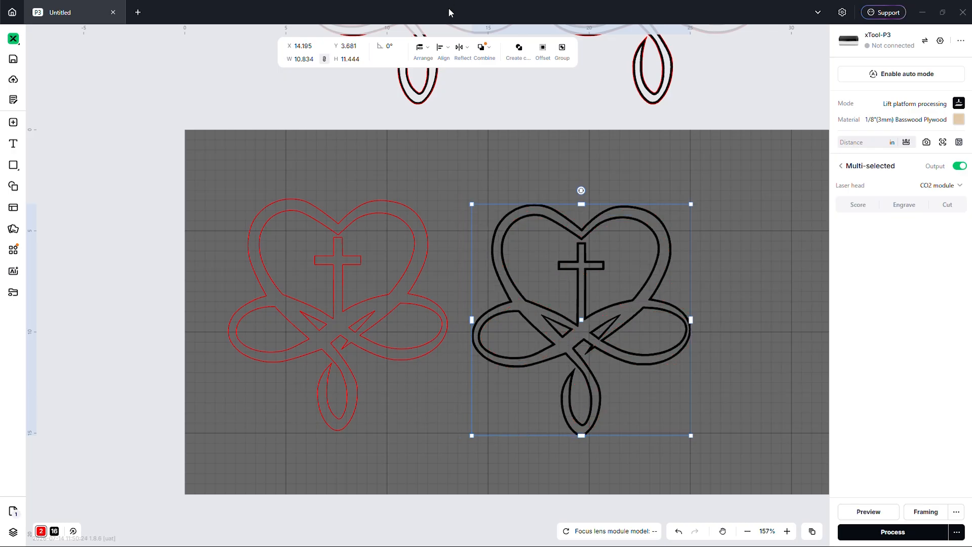
{"action": "left_click", "coordinate": [438, 51]}
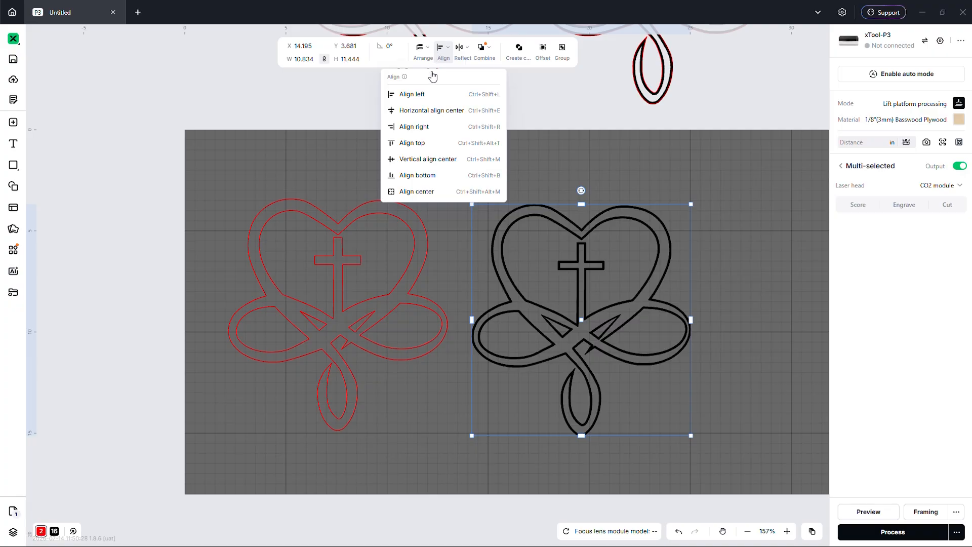
{"action": "left_click", "coordinate": [415, 192]}
- Push the left red heart off the board to the left
{"action": "left_click", "coordinate": [564, 225]}
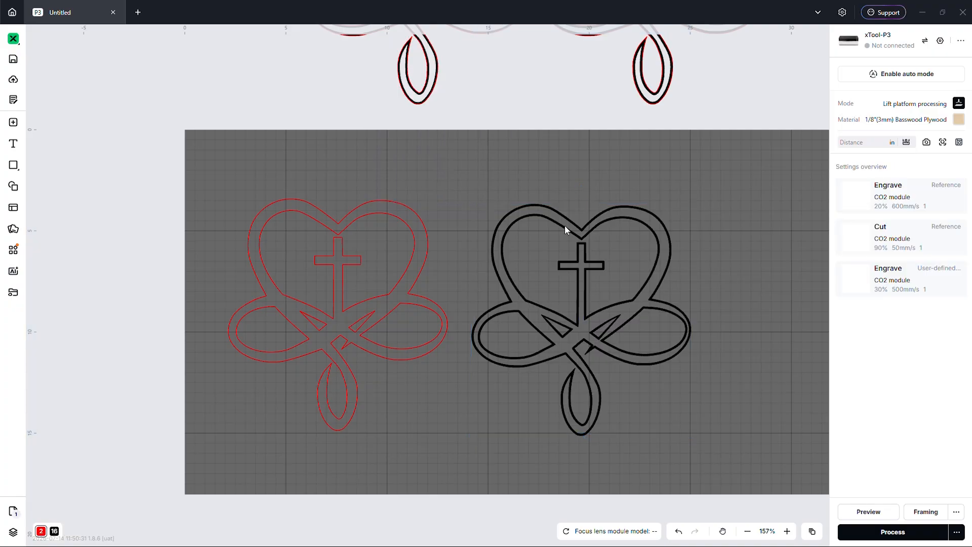
{"action": "scroll", "coordinate": [551, 236], "scroll_direction": "up", "scroll_amount": 1}
{"action": "scroll", "coordinate": [463, 229], "scroll_direction": "down", "scroll_amount": 2}
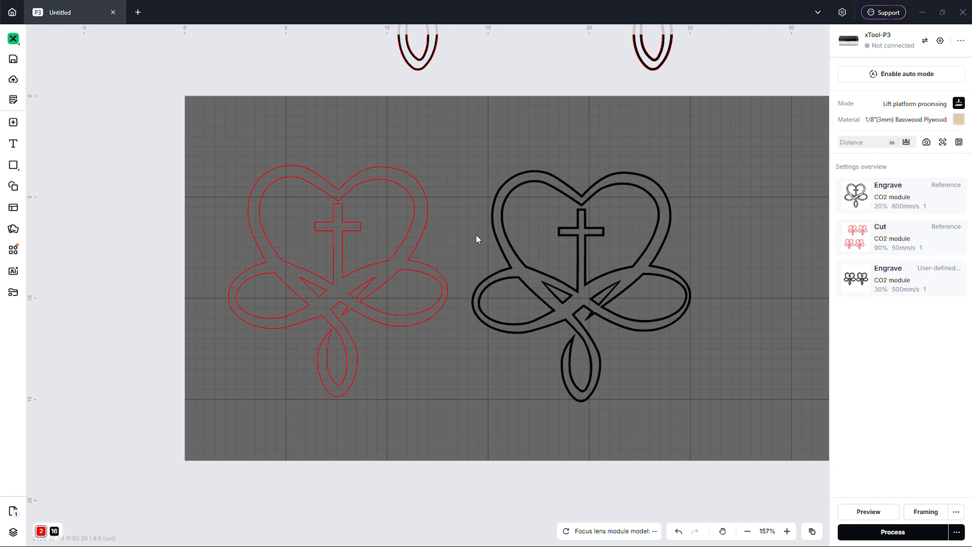
{"action": "left_click_drag", "start_coordinate": [405, 147], "coordinate": [330, 298]}
{"action": "left_click_drag", "start_coordinate": [204, 286], "coordinate": [202, 285]}
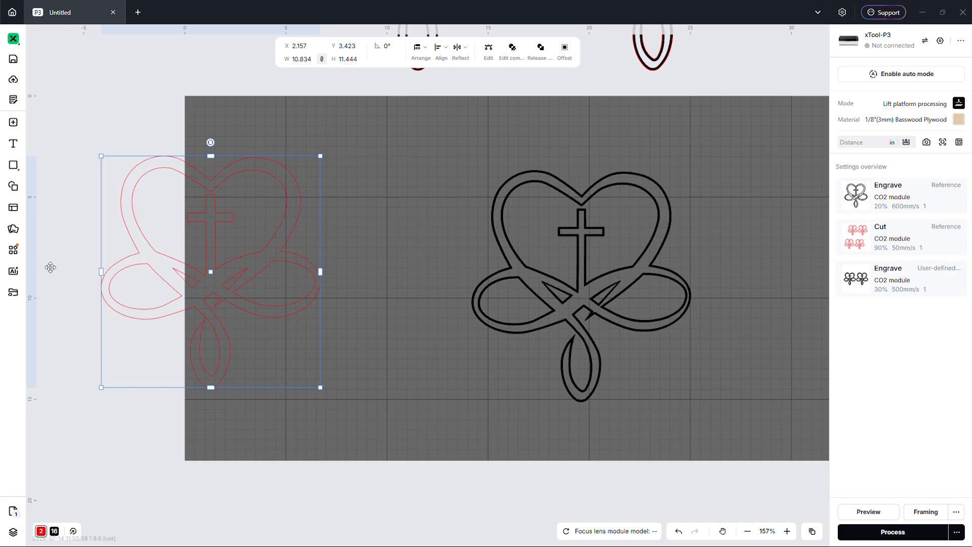
{"action": "left_click_drag", "start_coordinate": [110, 265], "coordinate": [78, 272]}
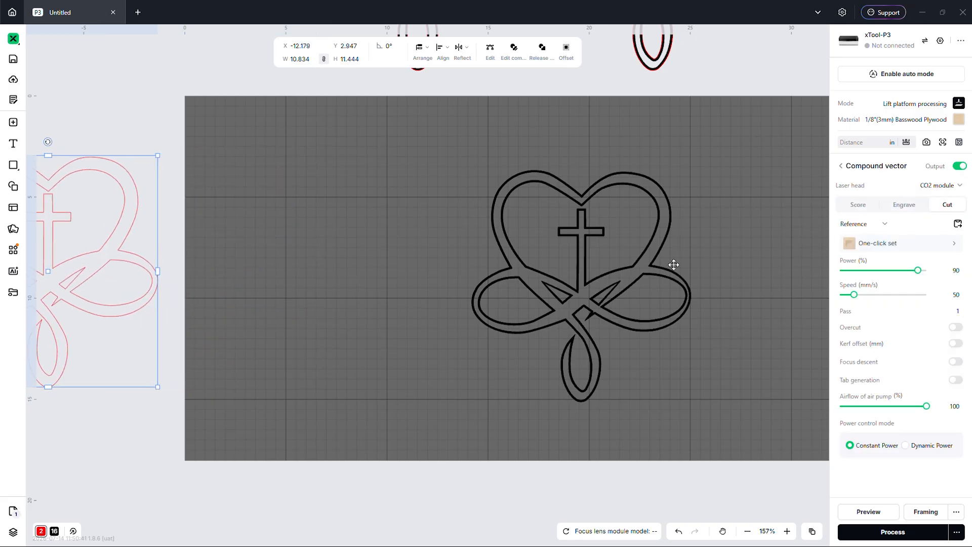
- Place the stacked black heart-cross near the board centre at X 9.959, Y 3.832
{"action": "left_click_drag", "start_coordinate": [720, 158], "coordinate": [450, 385]}
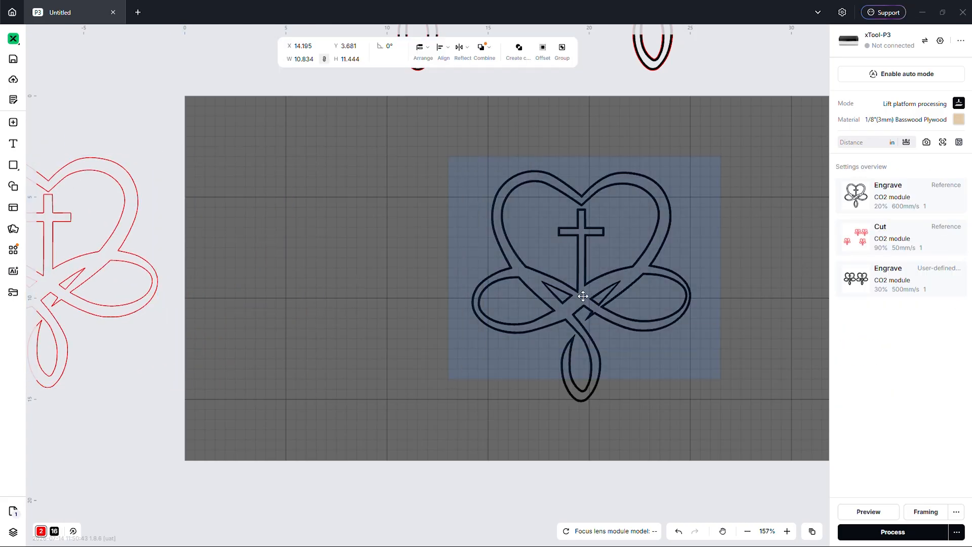
{"action": "left_click_drag", "start_coordinate": [578, 295], "coordinate": [501, 292]}
{"action": "left_click", "coordinate": [723, 269]}
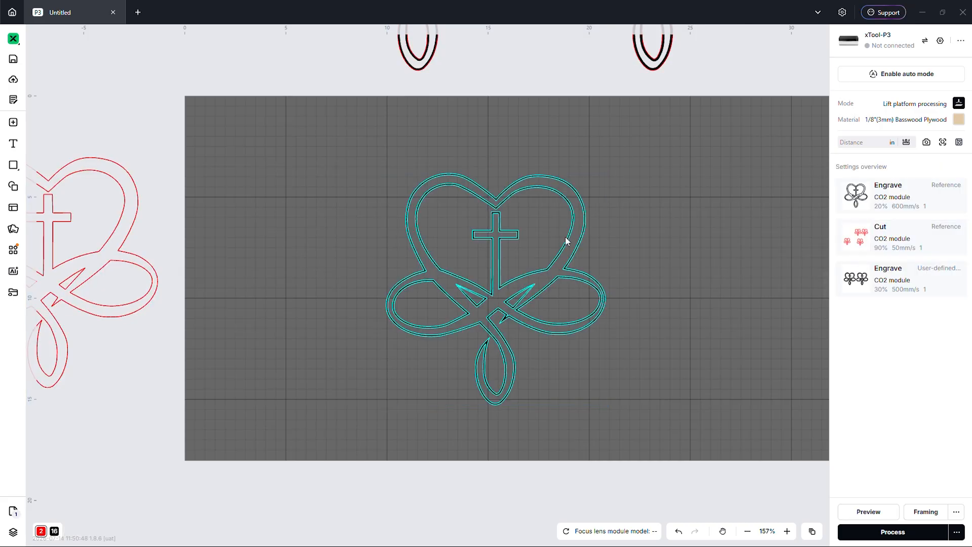
{"action": "left_click", "coordinate": [576, 257]}
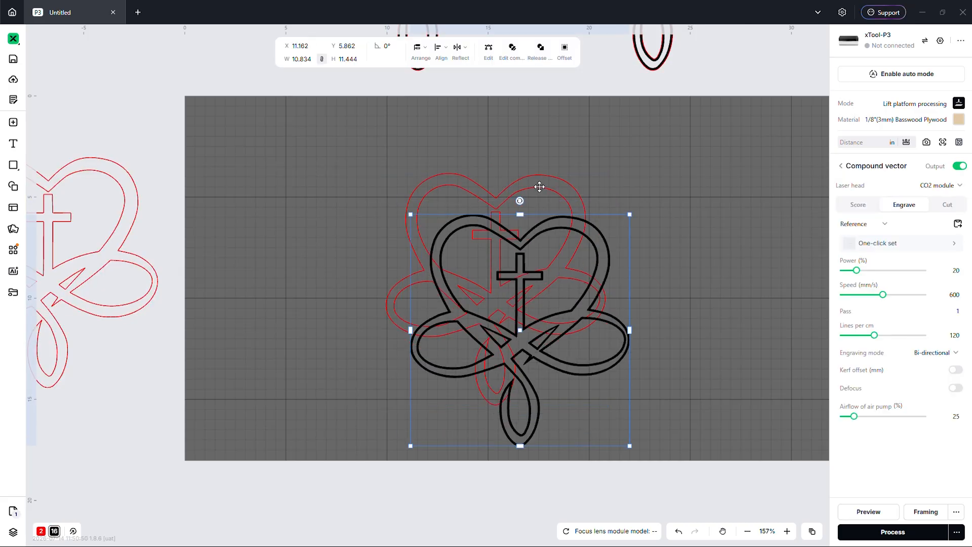
{"action": "key", "text": "ctrl+z"}
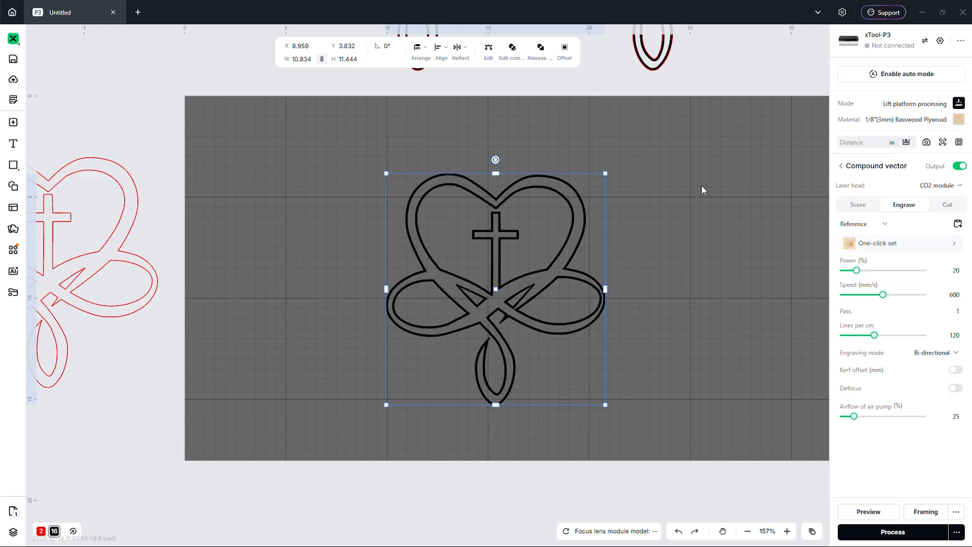
{"action": "left_click", "coordinate": [571, 229]}
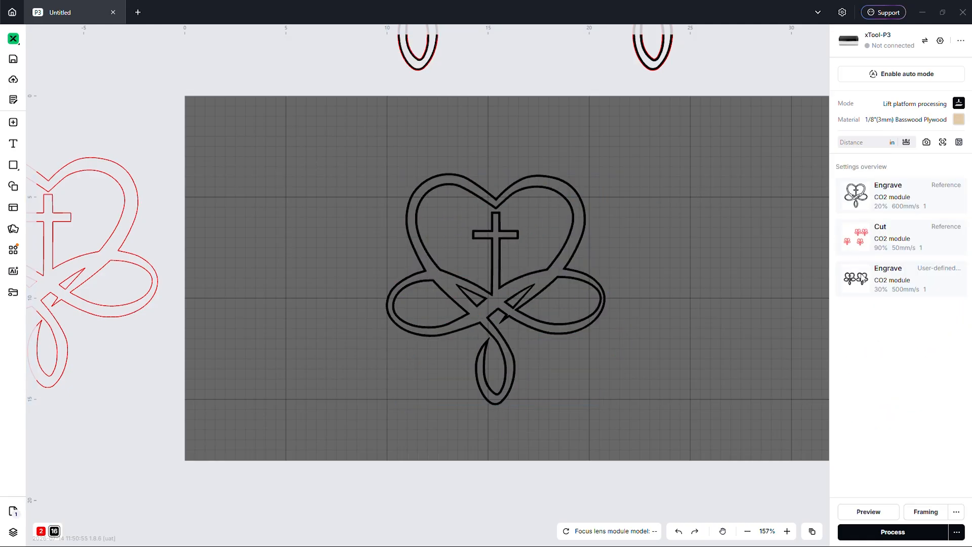
- Give the heart's Engrave layer 30% power at 400 mm/s, then render the 3D job preview
{"action": "left_click", "coordinate": [896, 205]}
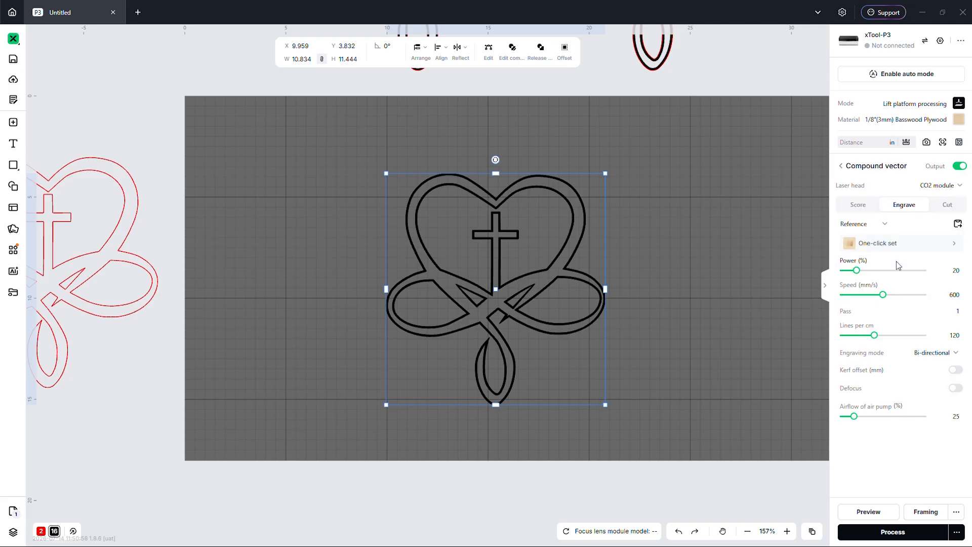
{"action": "left_click", "coordinate": [896, 247]}
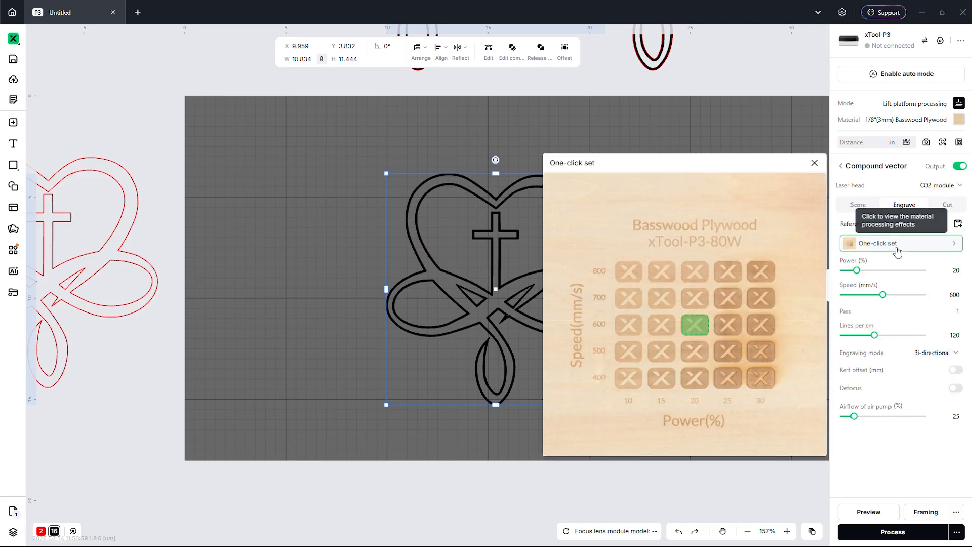
{"action": "left_click", "coordinate": [759, 379]}
{"action": "left_click", "coordinate": [633, 125]}
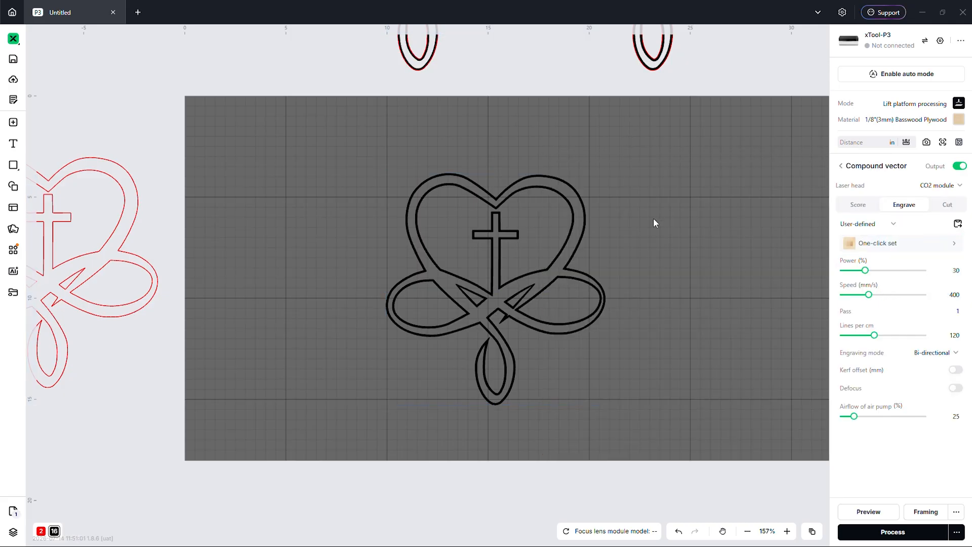
{"action": "left_click", "coordinate": [873, 520]}
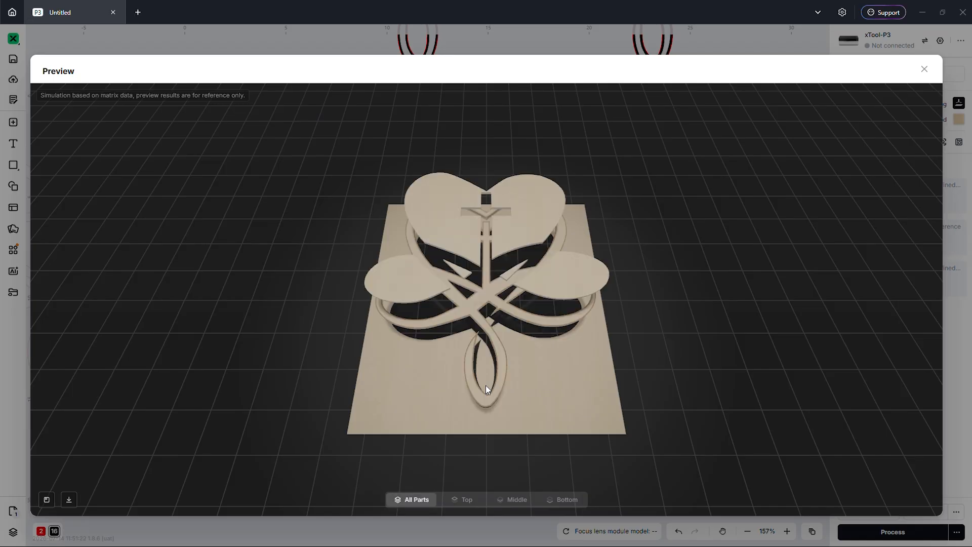
- View only the Middle layer of the 3D preview, tilt and zoom to inspect it, then close it
{"action": "left_click", "coordinate": [517, 504]}
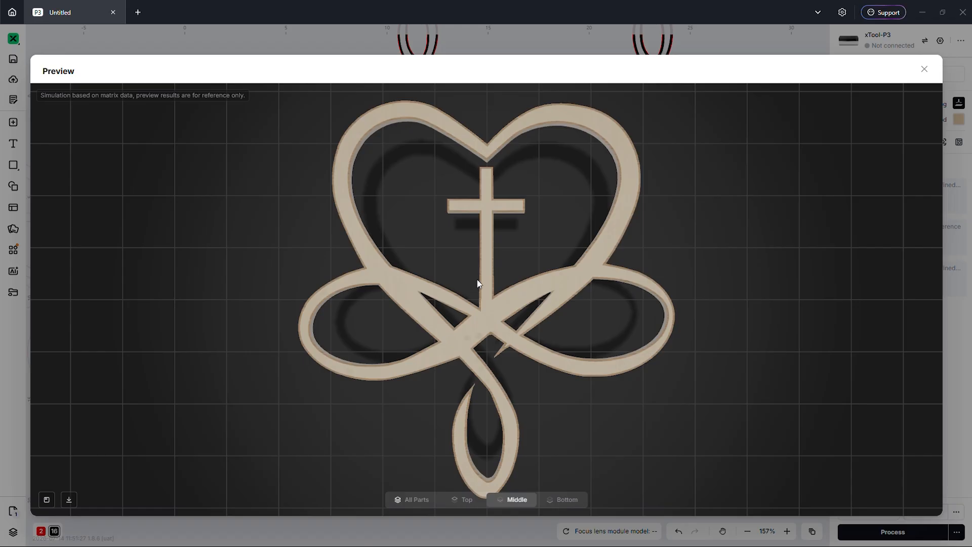
{"action": "left_click_drag", "start_coordinate": [477, 283], "coordinate": [489, 303]}
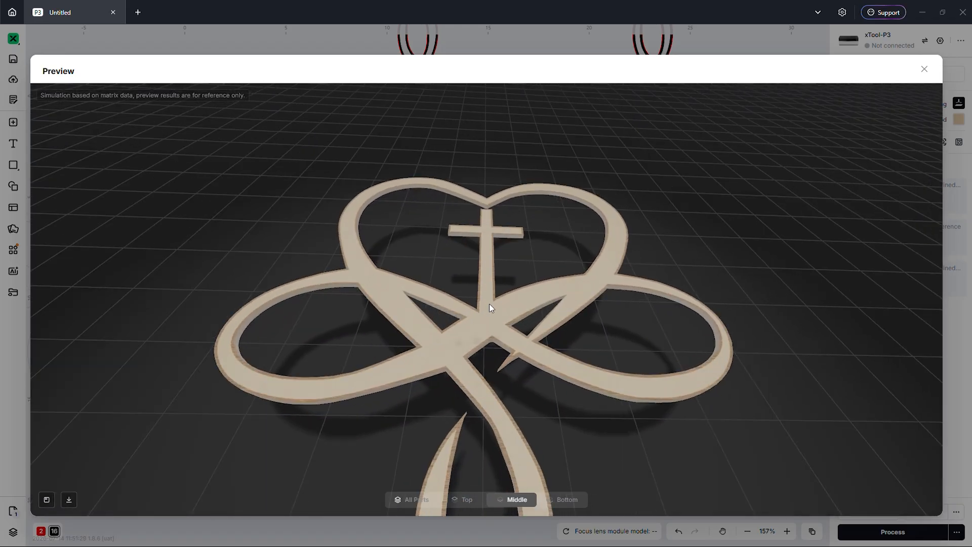
{"action": "scroll", "coordinate": [489, 303], "scroll_direction": "up", "scroll_amount": 6}
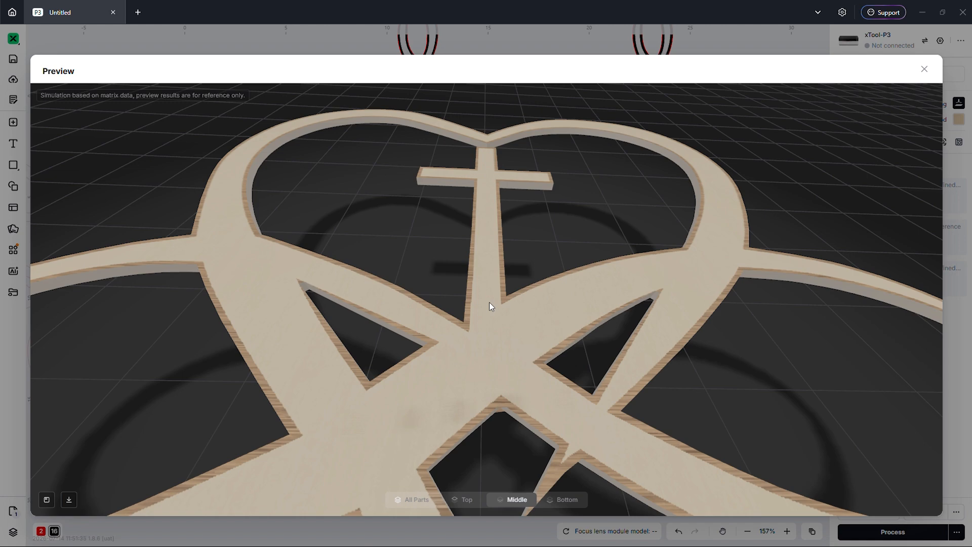
{"action": "left_click_drag", "start_coordinate": [498, 313], "coordinate": [512, 295]}
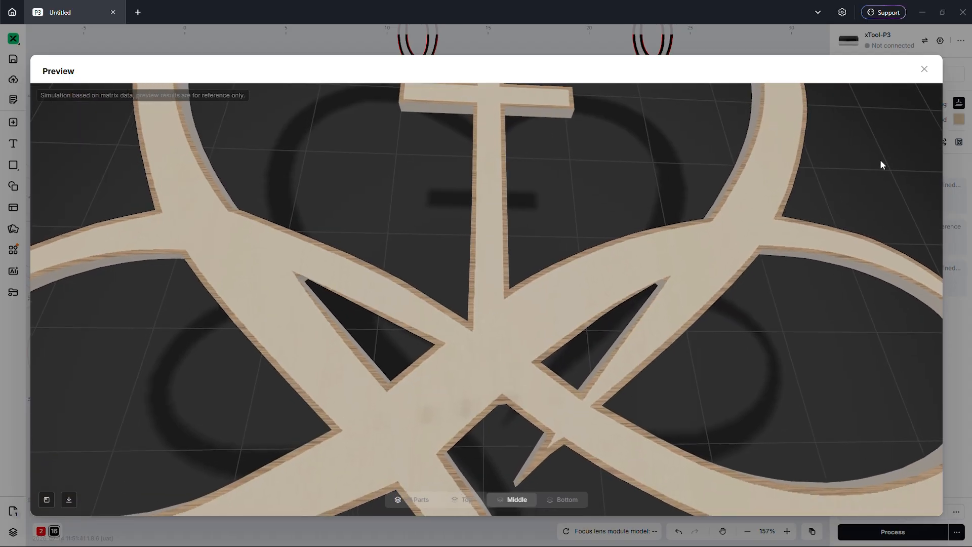
{"action": "left_click", "coordinate": [924, 69]}
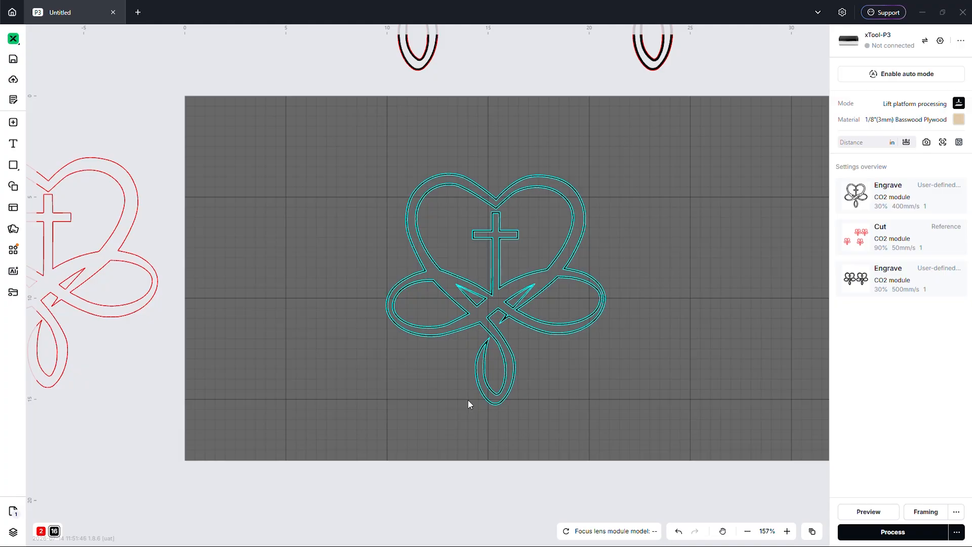
- Zoom to about 434% on the heart-cross design and select it to check the offset outline edges
{"action": "scroll", "coordinate": [427, 398], "scroll_direction": "down", "scroll_amount": 3}
{"action": "scroll", "coordinate": [550, 200], "scroll_direction": "up", "scroll_amount": 7}
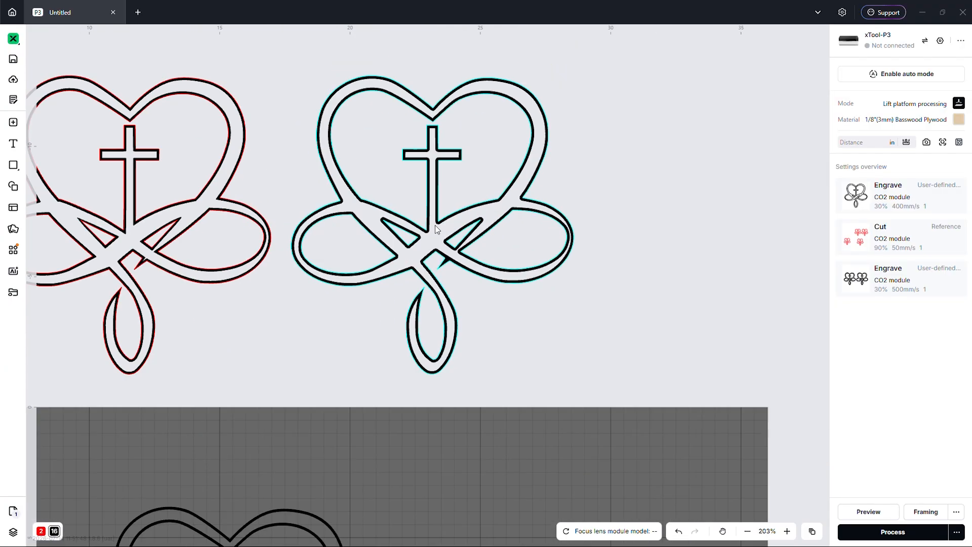
{"action": "scroll", "coordinate": [430, 321], "scroll_direction": "up", "scroll_amount": 2}
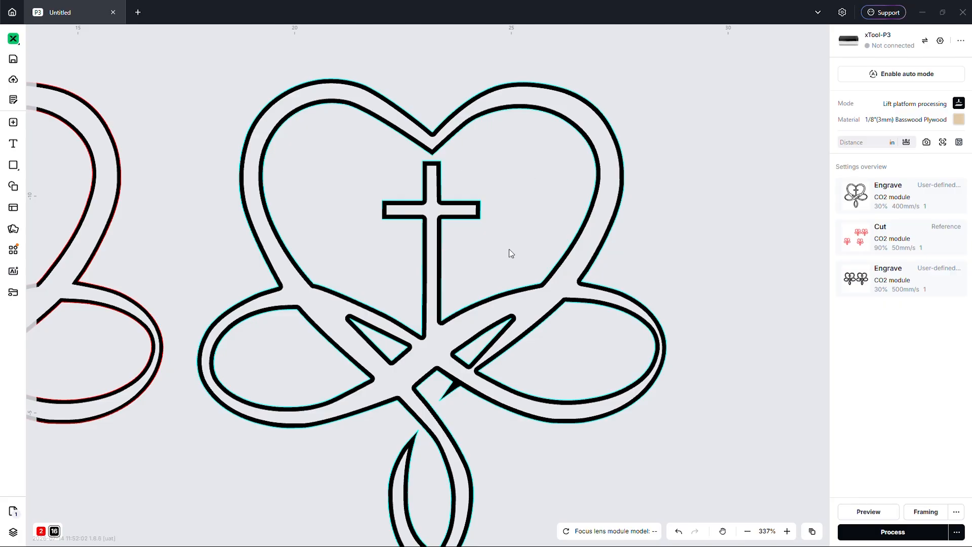
{"action": "scroll", "coordinate": [515, 236], "scroll_direction": "down", "scroll_amount": 3}
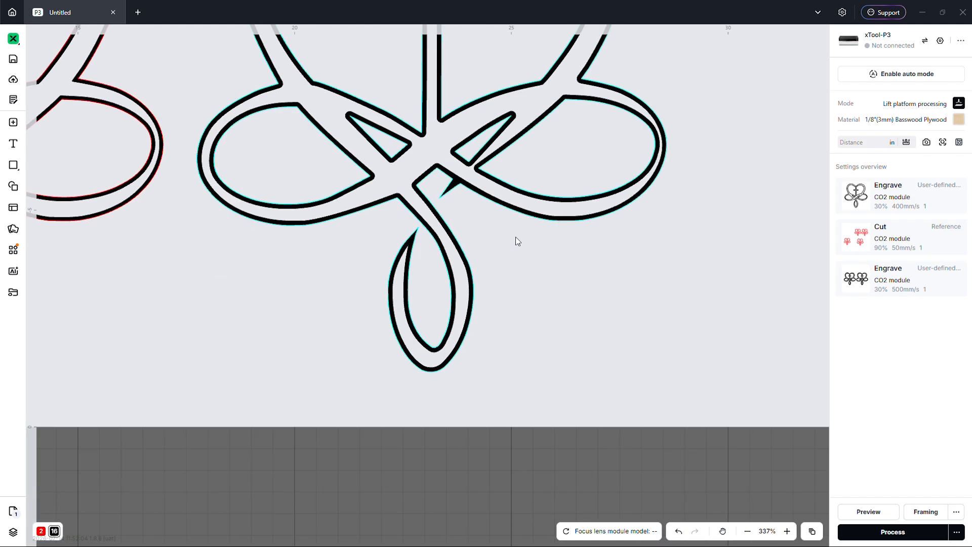
{"action": "scroll", "coordinate": [515, 235], "scroll_direction": "right", "scroll_amount": 5}
{"action": "scroll", "coordinate": [515, 235], "scroll_direction": "up", "scroll_amount": 5}
{"action": "scroll", "coordinate": [385, 270], "scroll_direction": "down", "scroll_amount": 3}
{"action": "scroll", "coordinate": [588, 283], "scroll_direction": "down", "scroll_amount": 2}
{"action": "left_click", "coordinate": [89, 301]}
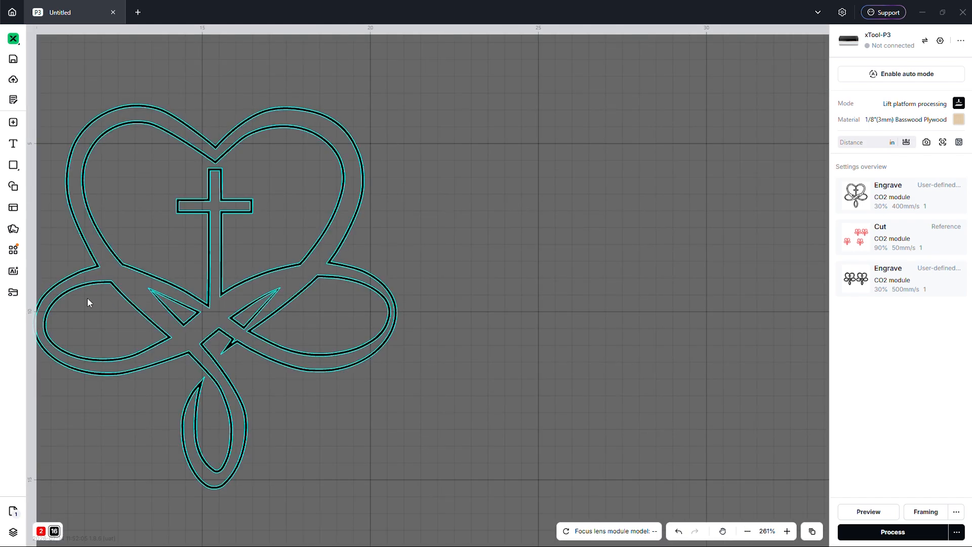
{"action": "scroll", "coordinate": [91, 299], "scroll_direction": "up", "scroll_amount": 3}
{"action": "scroll", "coordinate": [175, 328], "scroll_direction": "up", "scroll_amount": 1}
{"action": "scroll", "coordinate": [176, 326], "scroll_direction": "up", "scroll_amount": 1}
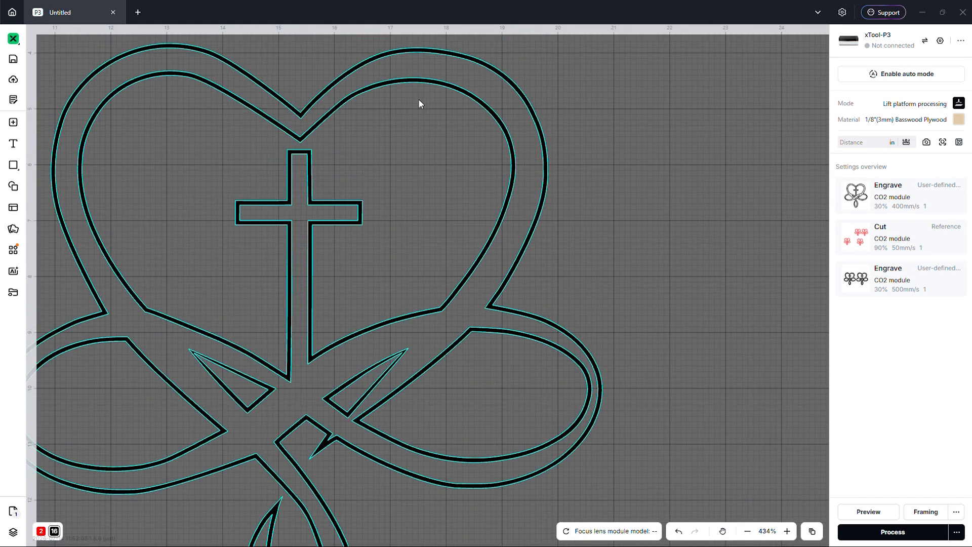